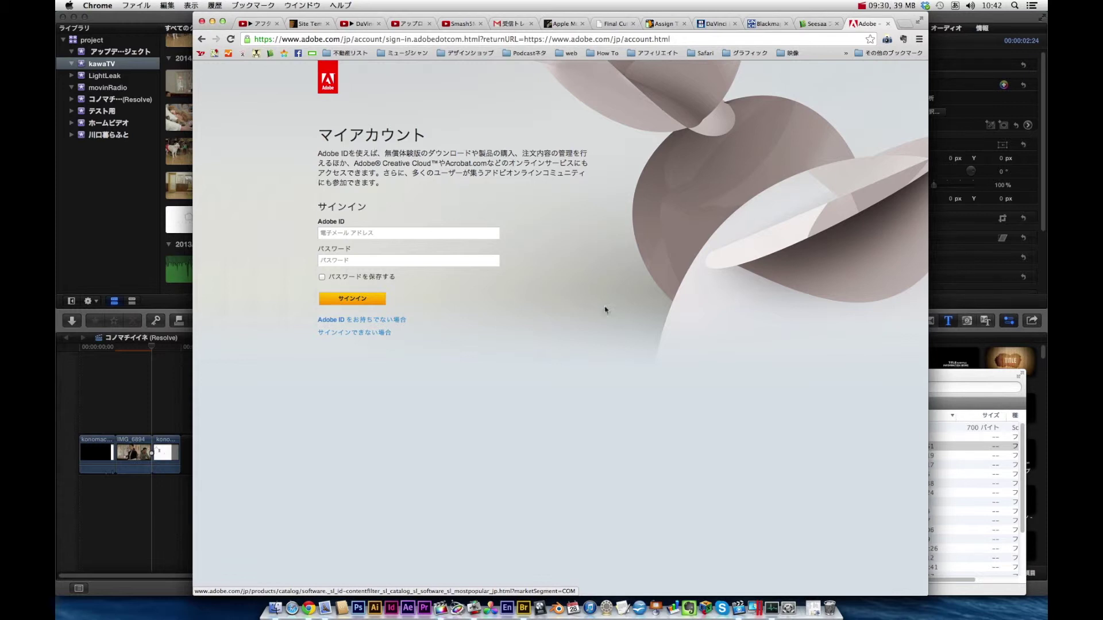
Launch DaVinci Resolve 10 Lite from the Dock and wait for its user login screen
click(492, 613)
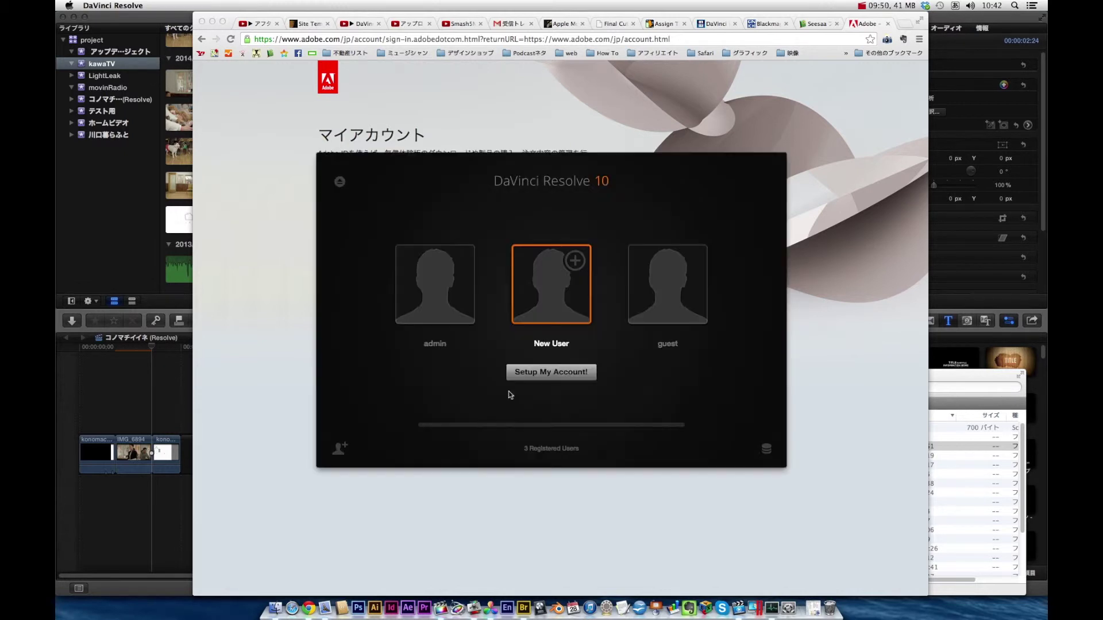
Log in as admin, open the kawaTV project, and bring Final Cut Pro back to the front
double_click(448, 305)
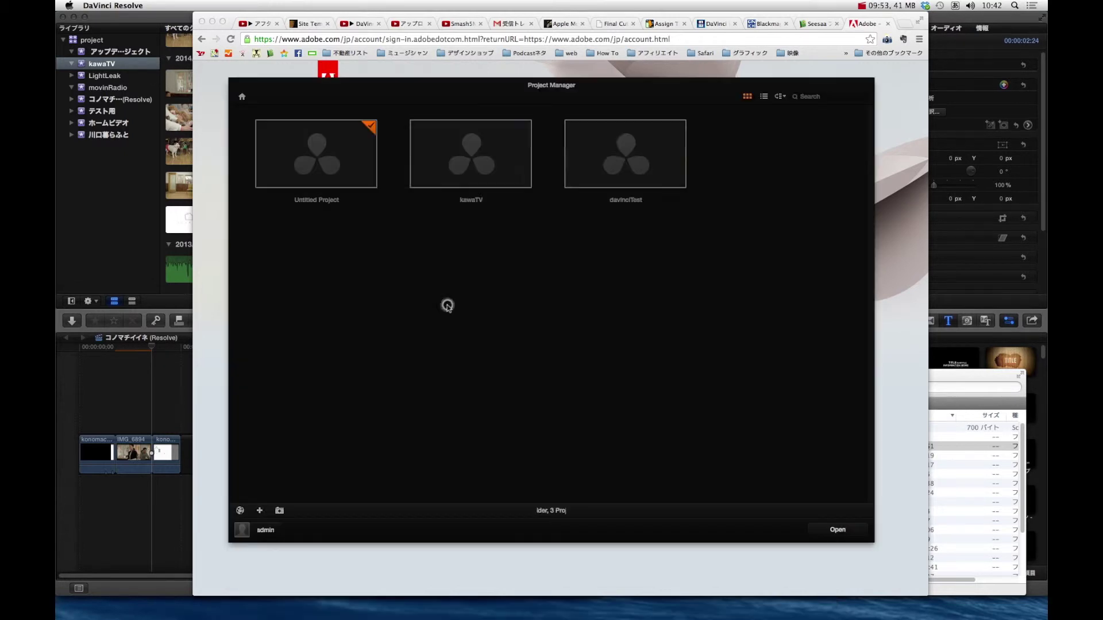
double_click(482, 172)
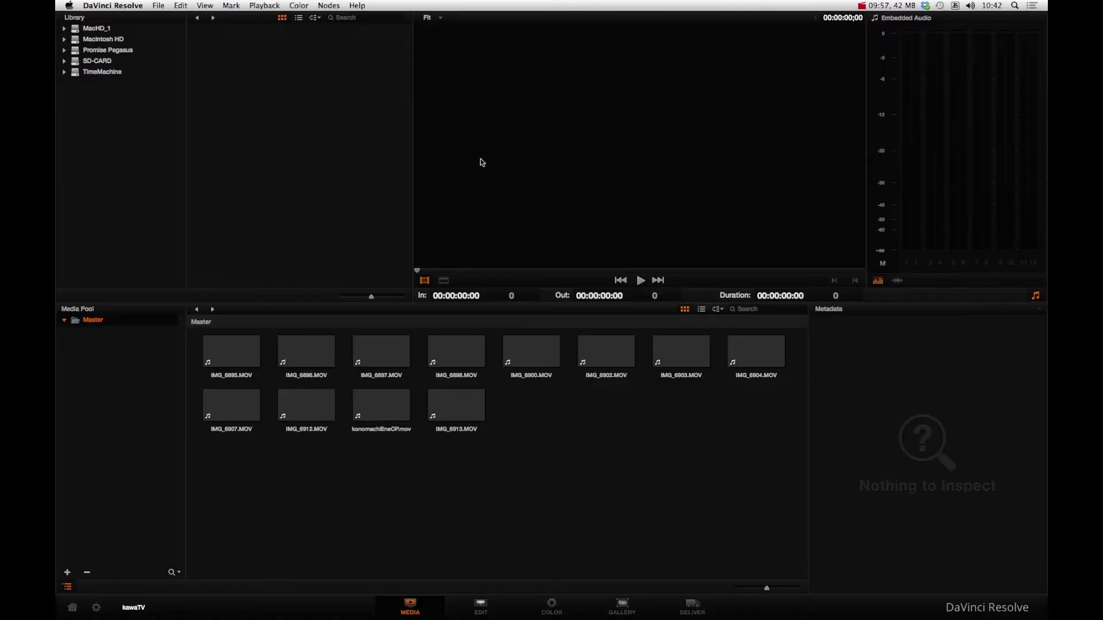
key(ctrl+Up)
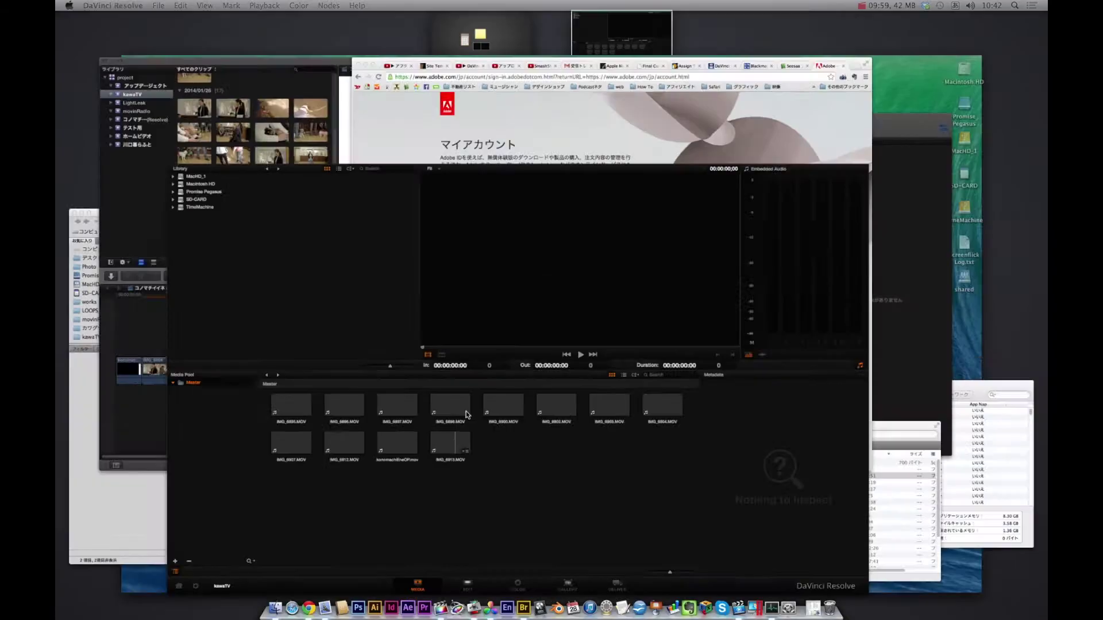
click(446, 296)
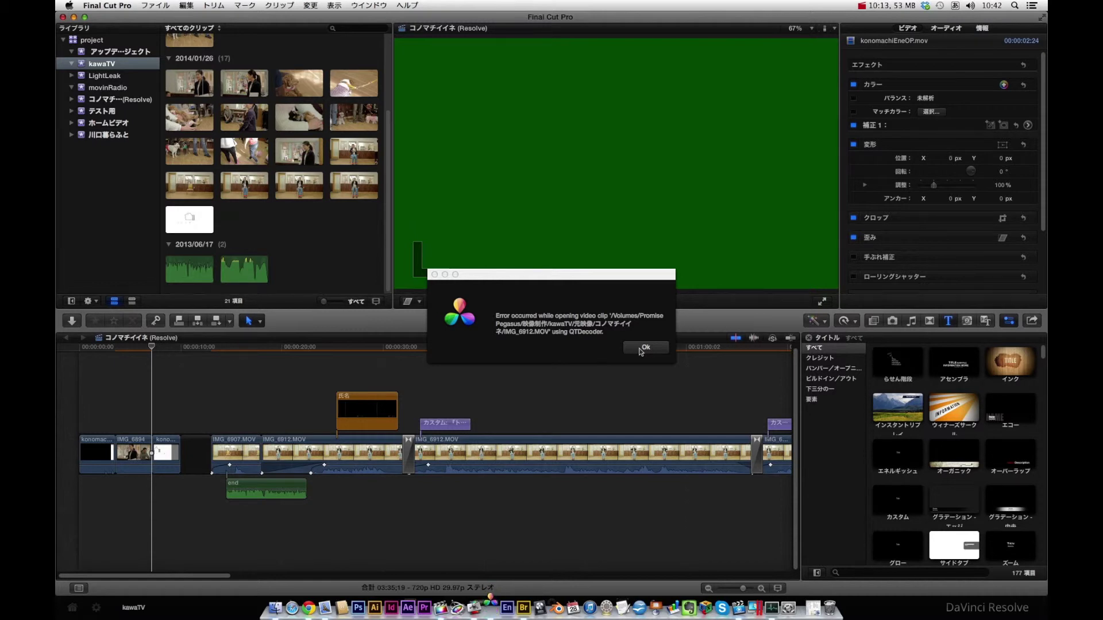
Dismiss the missing-clip errors for the video, audio, konomachiEneOP.mov and IMG_6895.MOV, then quit Resolve
click(641, 349)
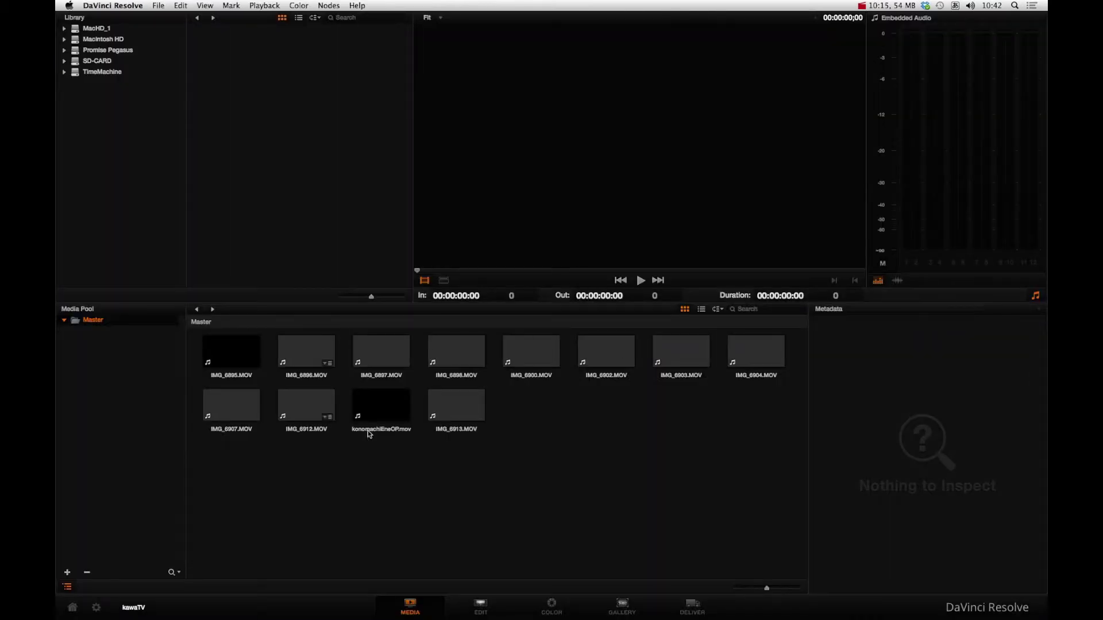
key(ctrl+Up)
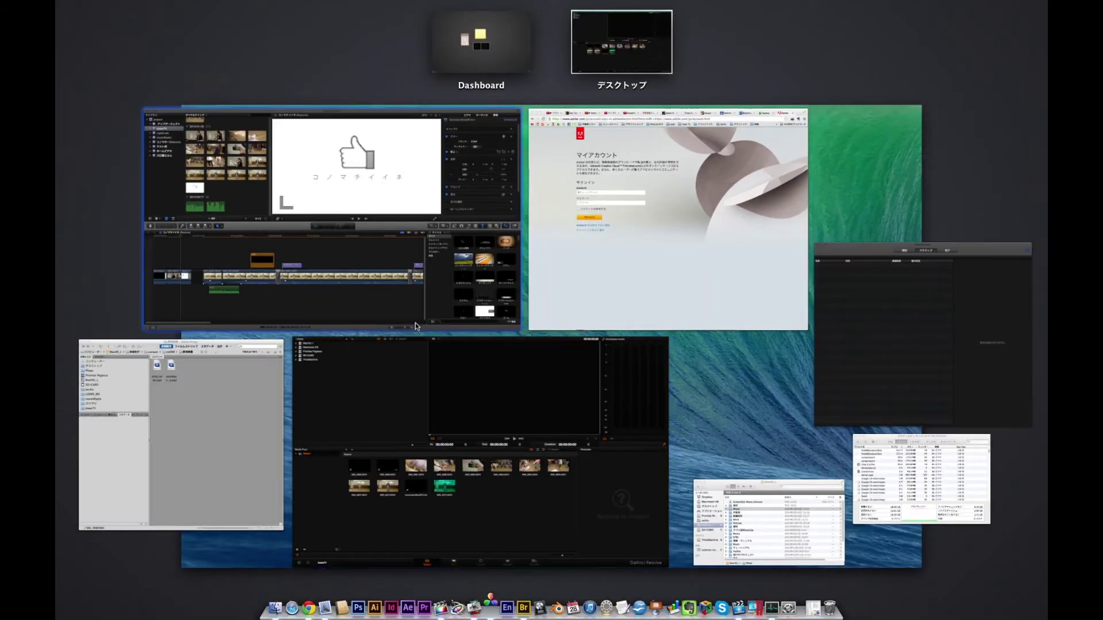
click(352, 264)
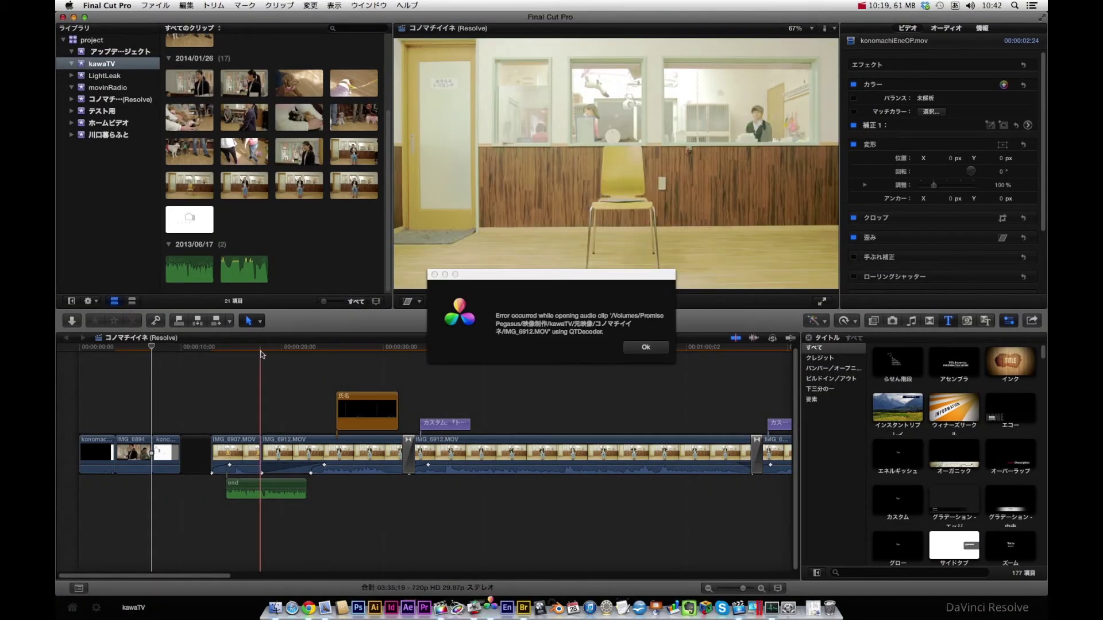
click(645, 344)
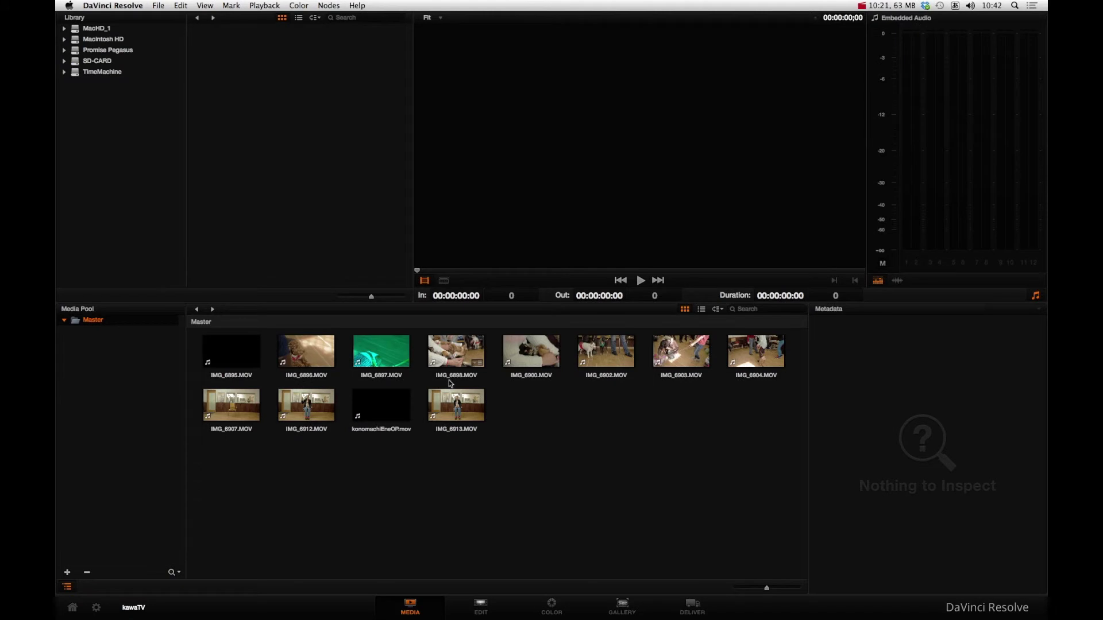
key(super+Tab)
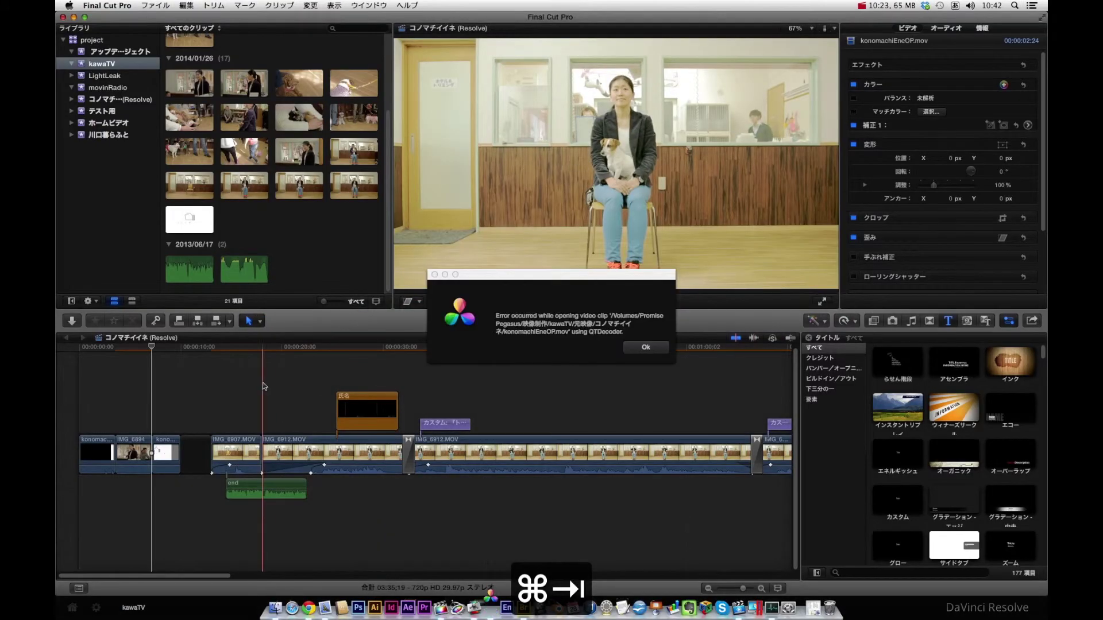
click(640, 349)
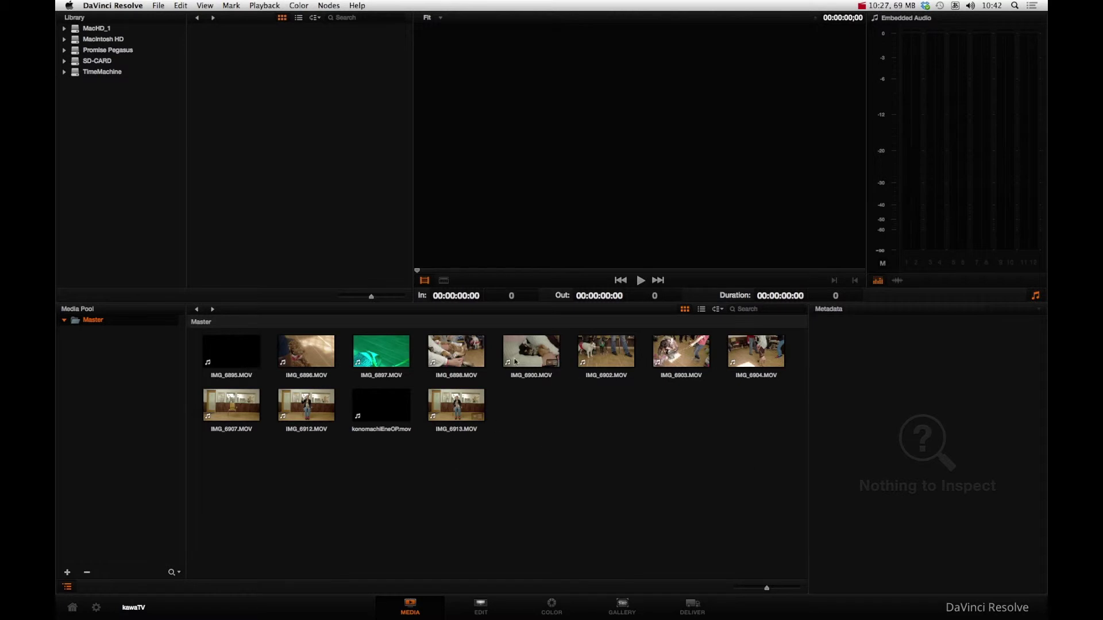
click(636, 348)
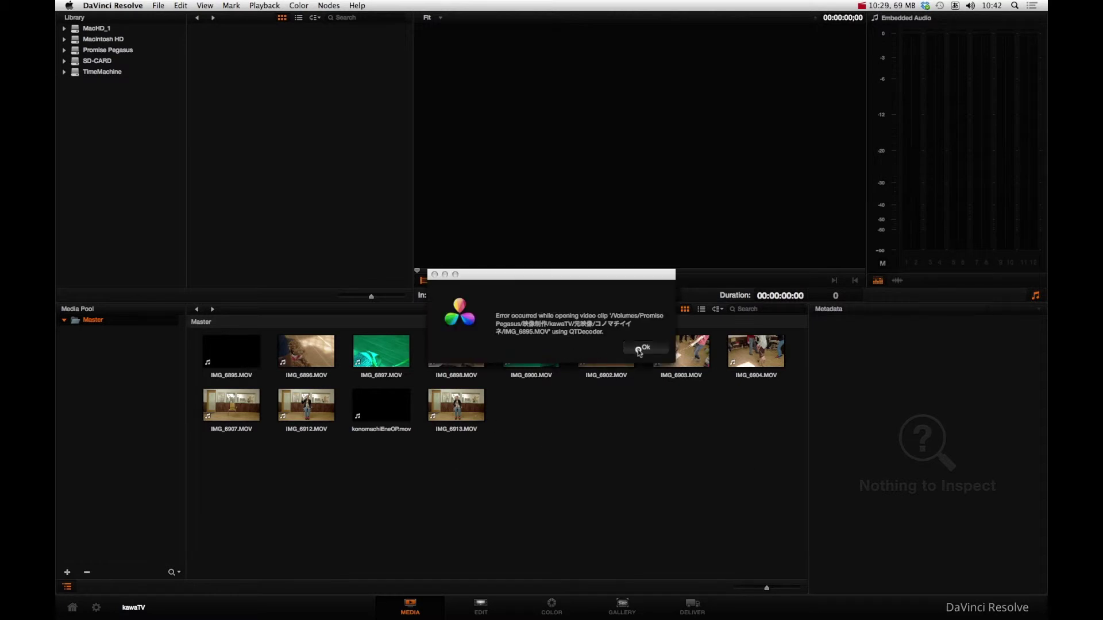
key(super+q)
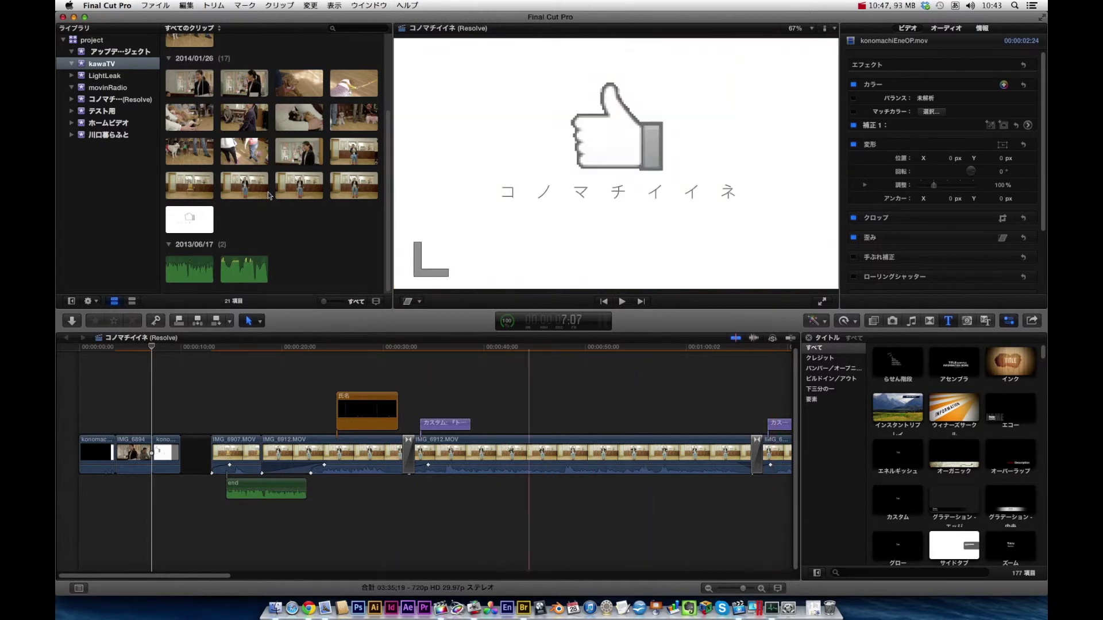
Glance at Final Cut Pro's File menu, relaunch DaVinci Resolve, and quit Final Cut Pro
click(160, 5)
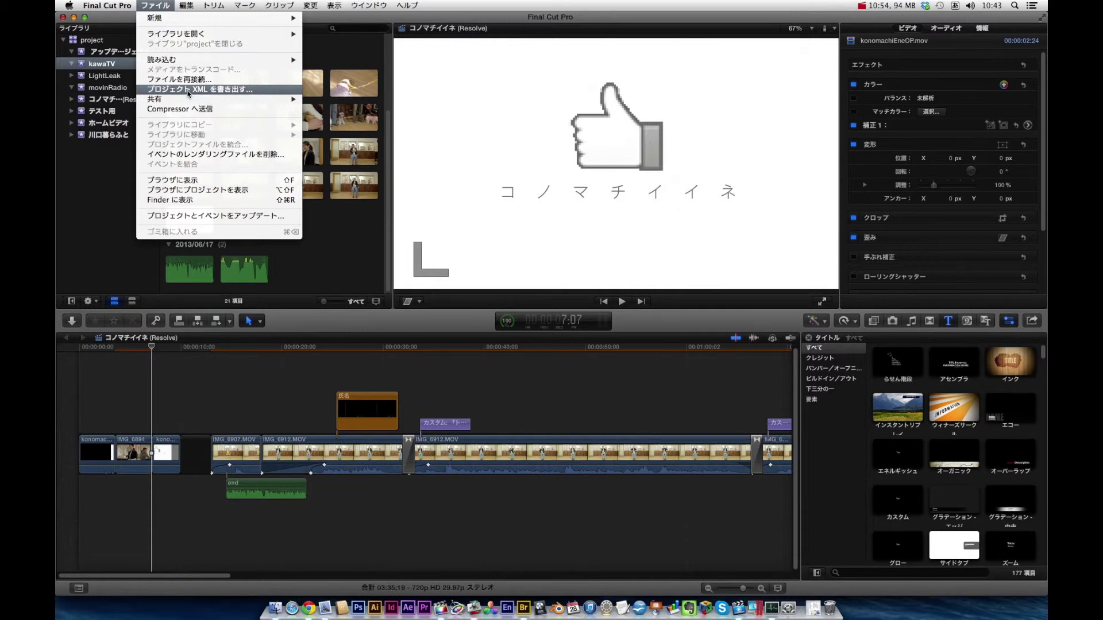
click(110, 220)
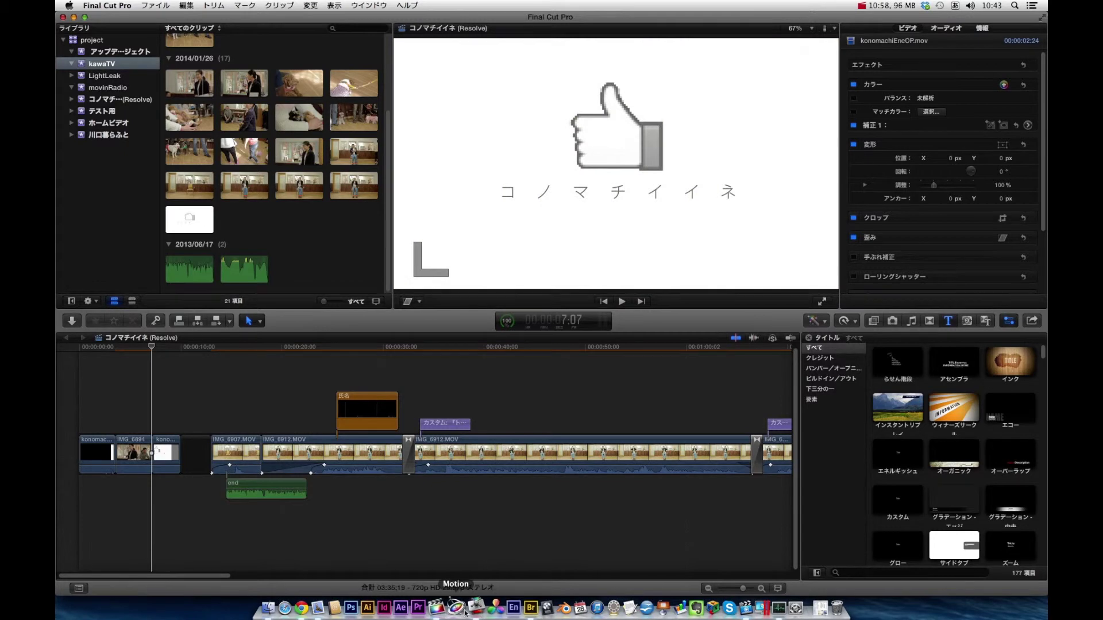
click(481, 612)
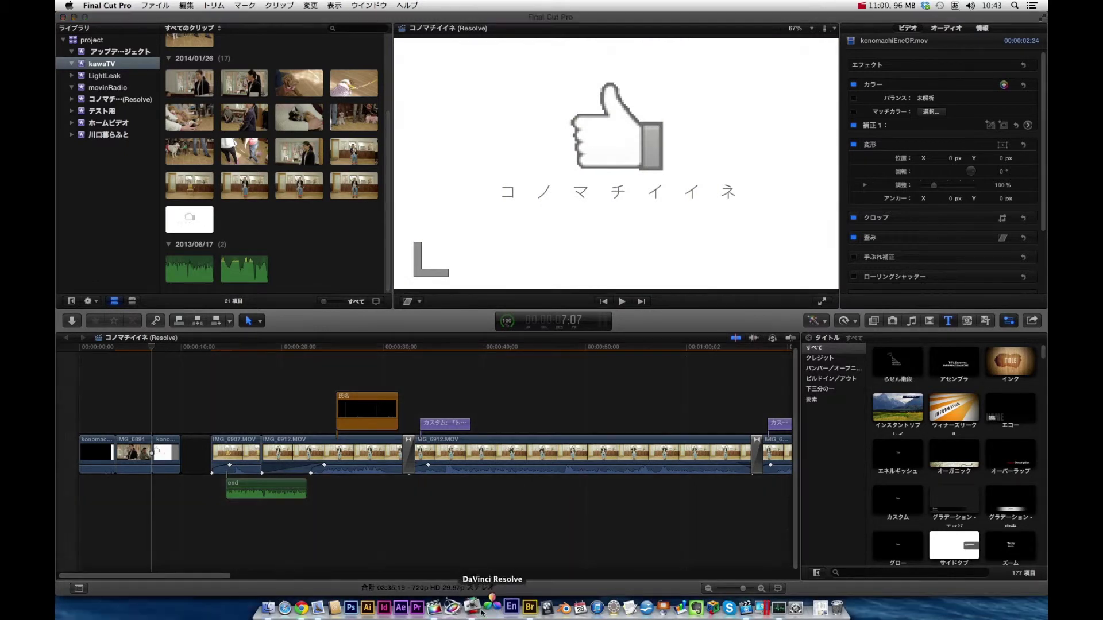
key(super+q)
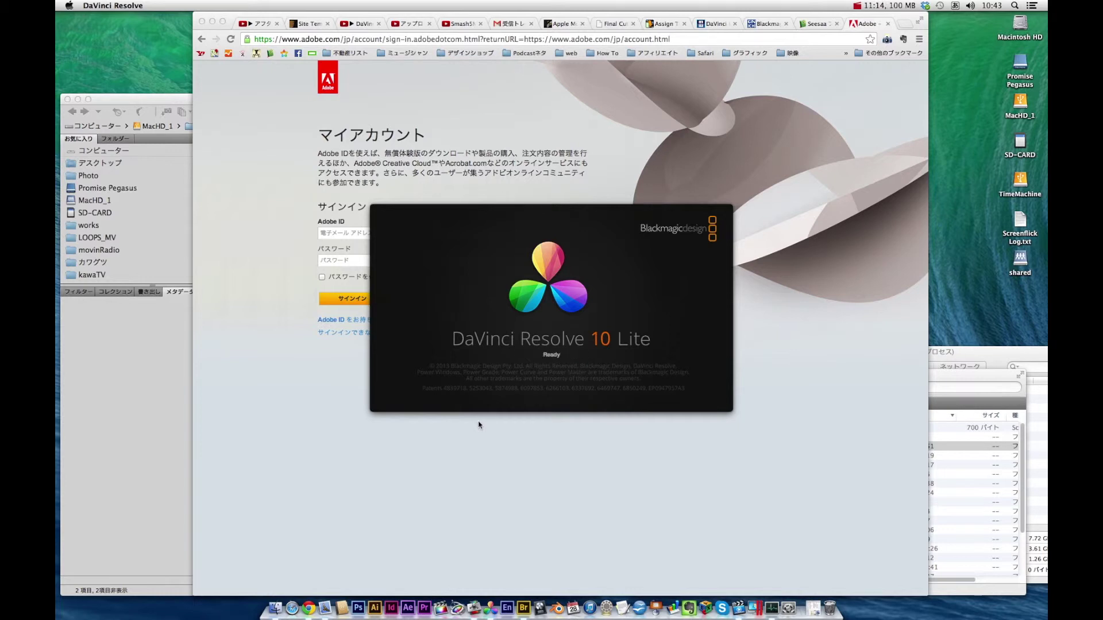
Log in as admin, open kawaTV, and show the コノマチイイネ timeline on the Edit page
double_click(435, 290)
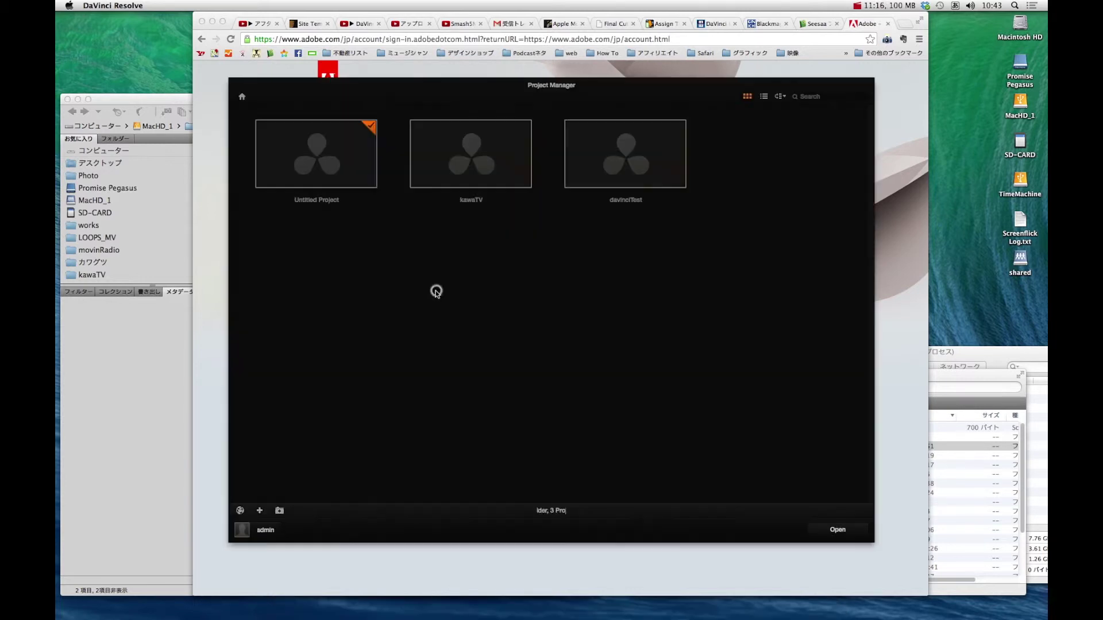
double_click(468, 172)
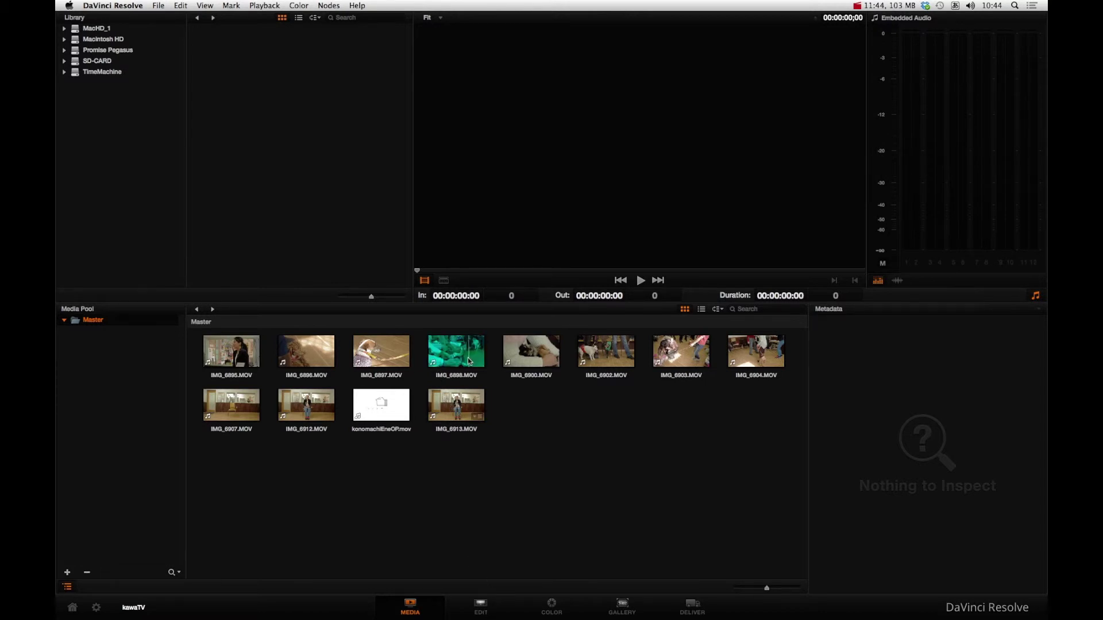
click(482, 604)
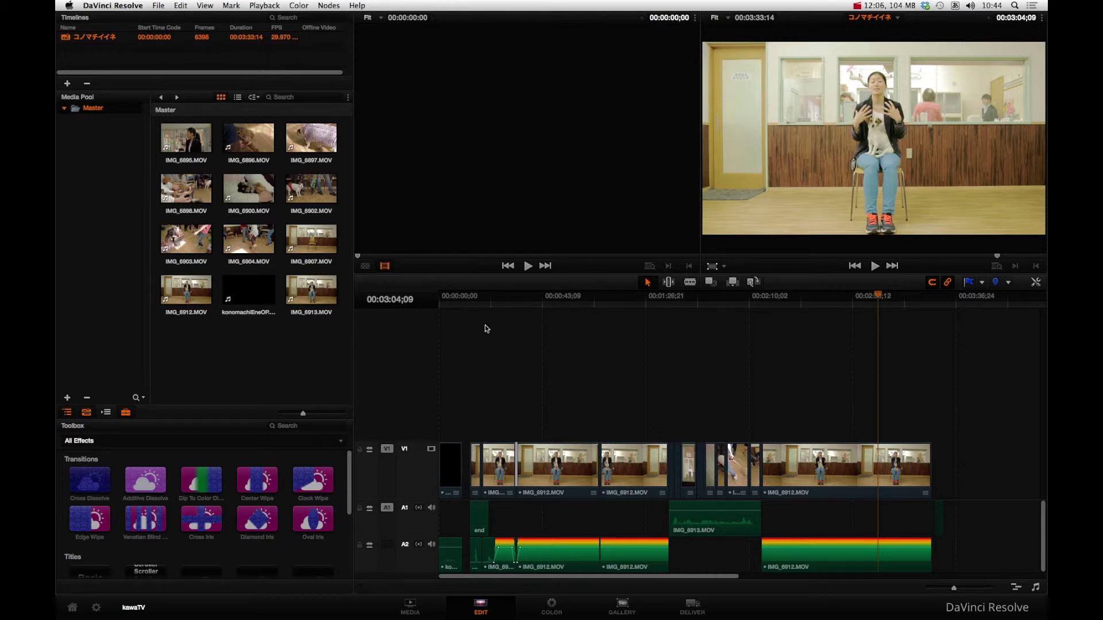
Scrub the timeline's opening footage from 00:00:10;01 to about 00:00:32;02
click(464, 306)
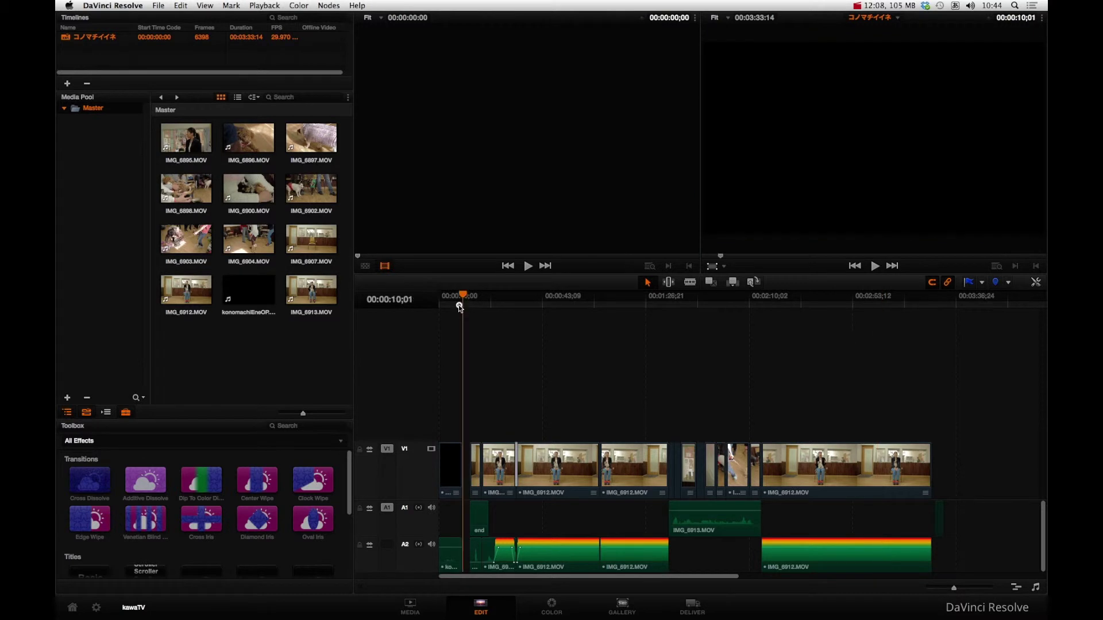
drag(464, 307, 466, 306)
click(857, 7)
drag(465, 299, 516, 298)
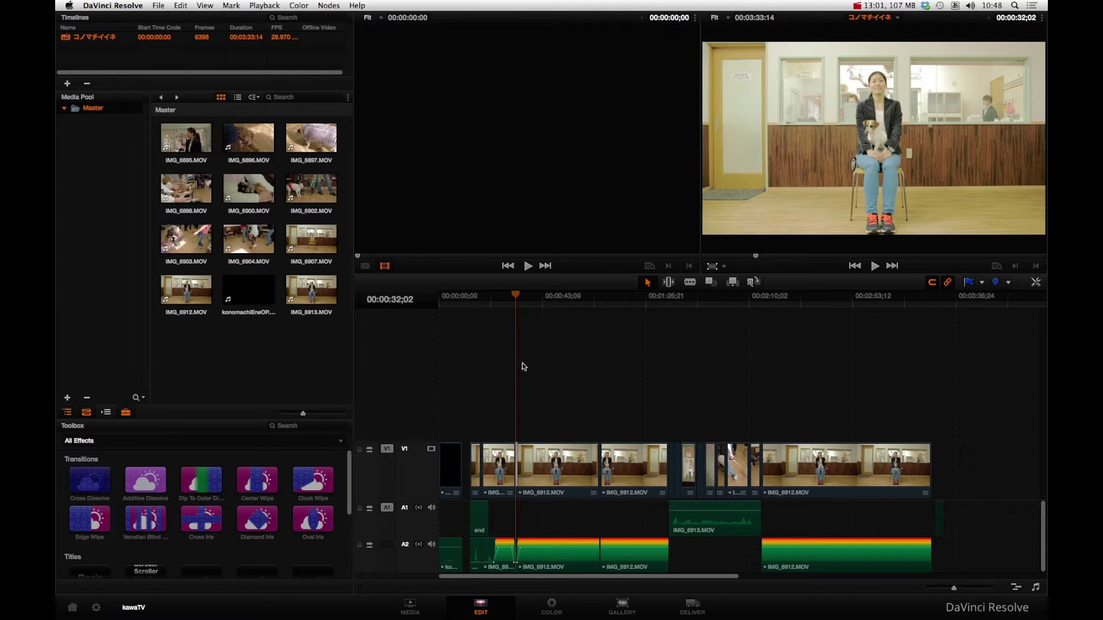
click(517, 295)
key(shift+Left)
Jump through the dog and interview clips, ending at the cut at 00:01:07;18
click(667, 298)
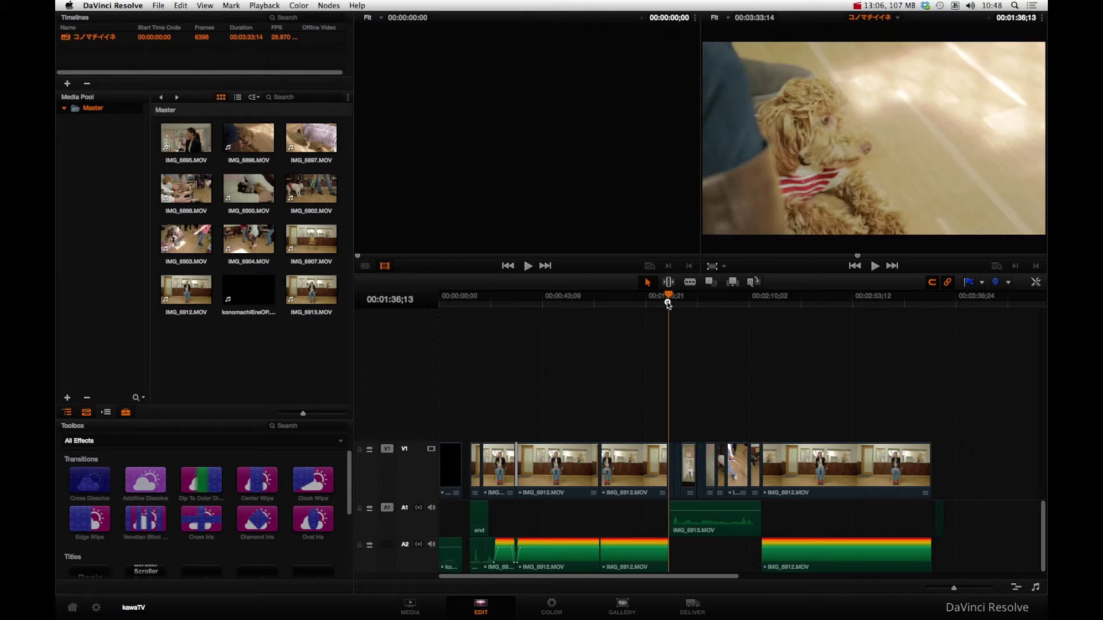
drag(667, 299, 716, 298)
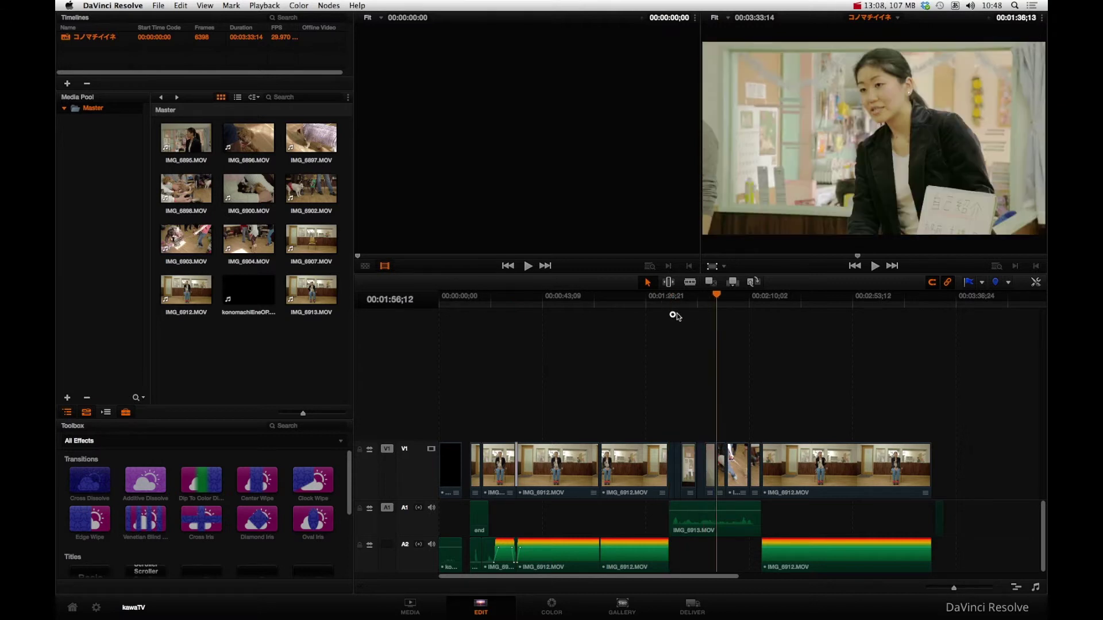
click(619, 323)
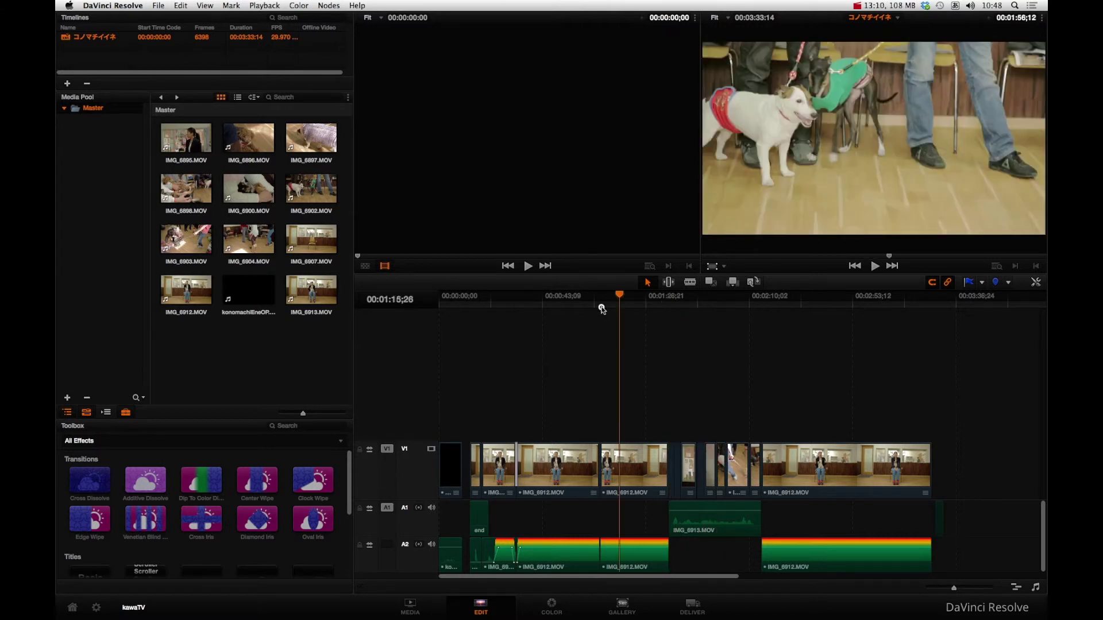
click(600, 309)
Zoom in and inspect the frames either side of the 00:01:07;18 cut, then go to Deliver
click(966, 592)
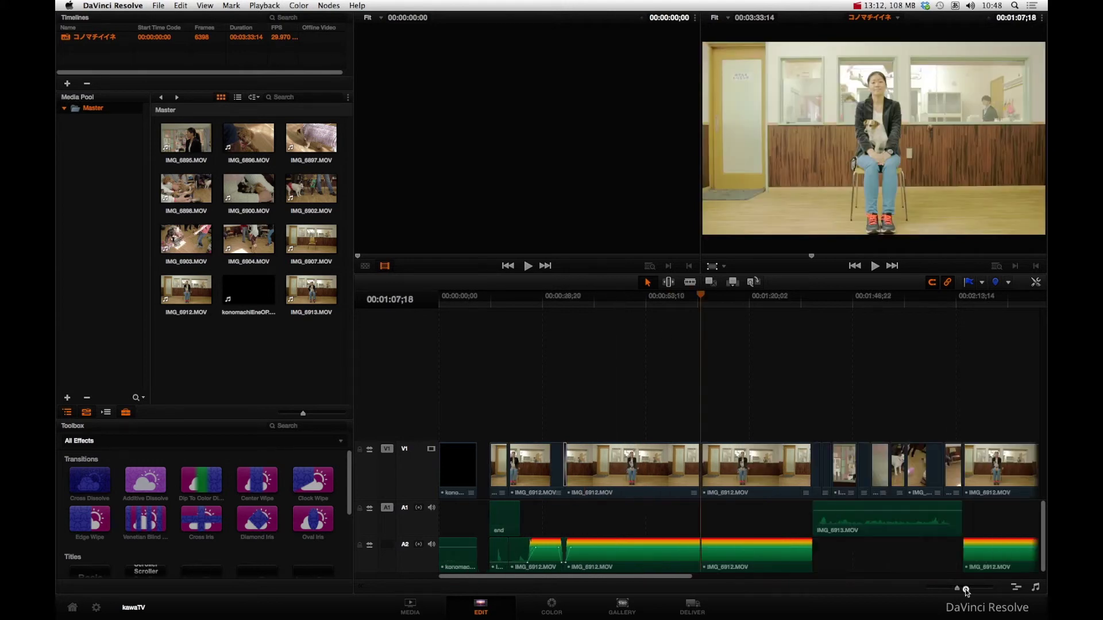
click(966, 591)
click(966, 592)
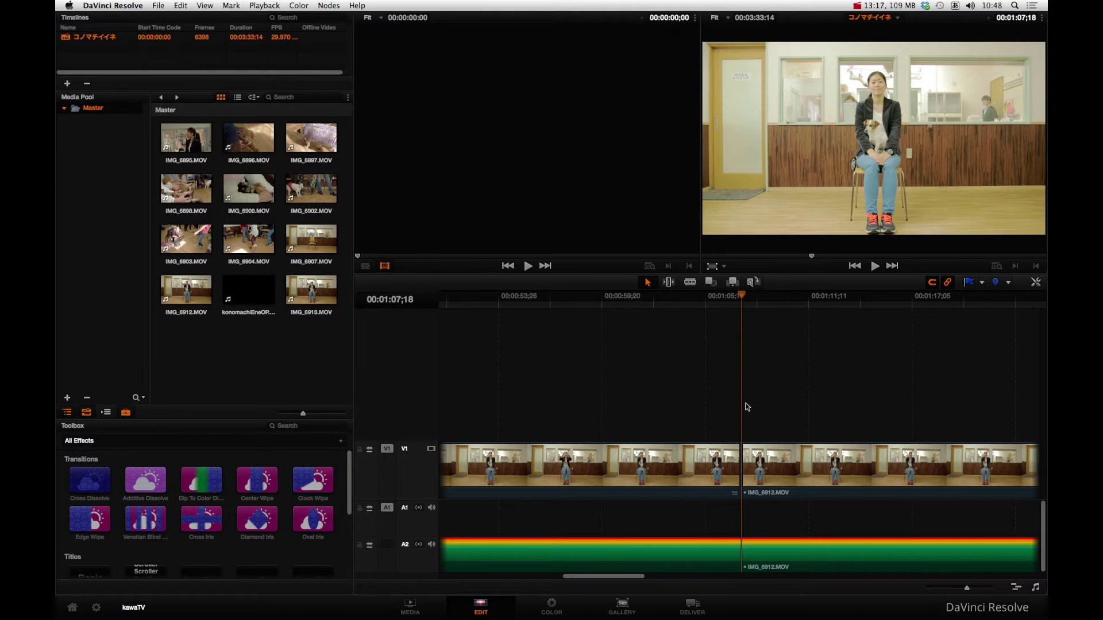
click(726, 298)
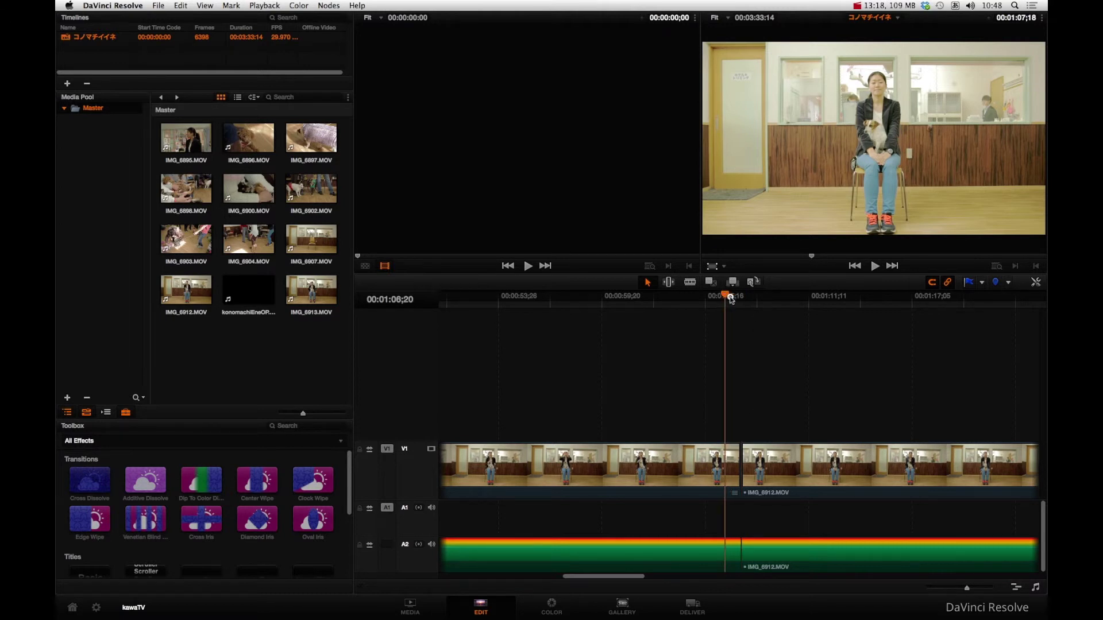
click(747, 298)
click(753, 298)
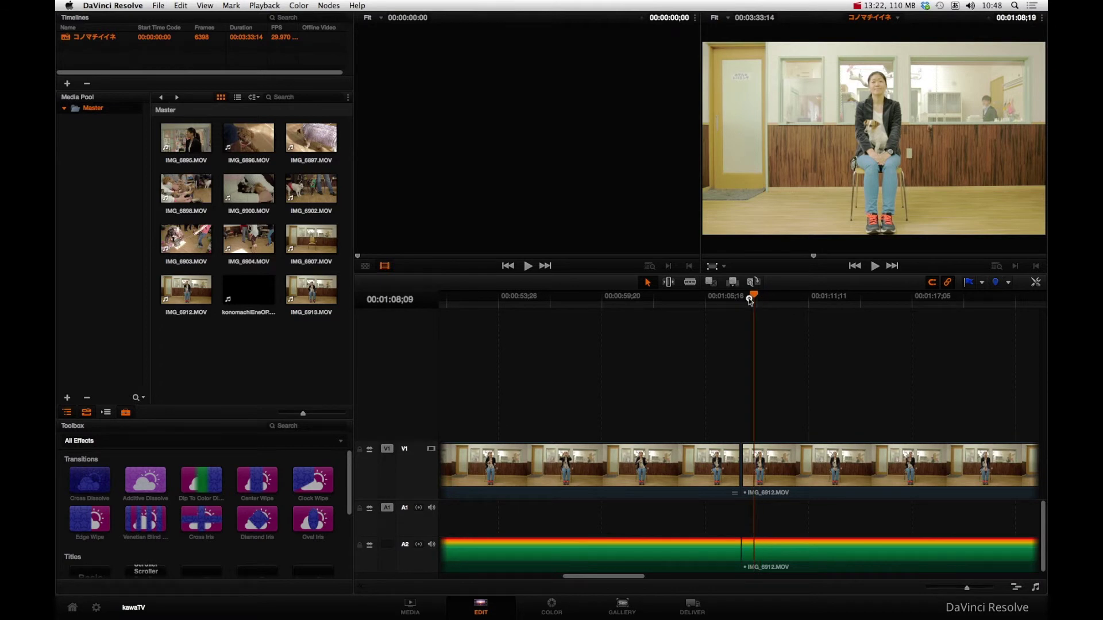
click(740, 298)
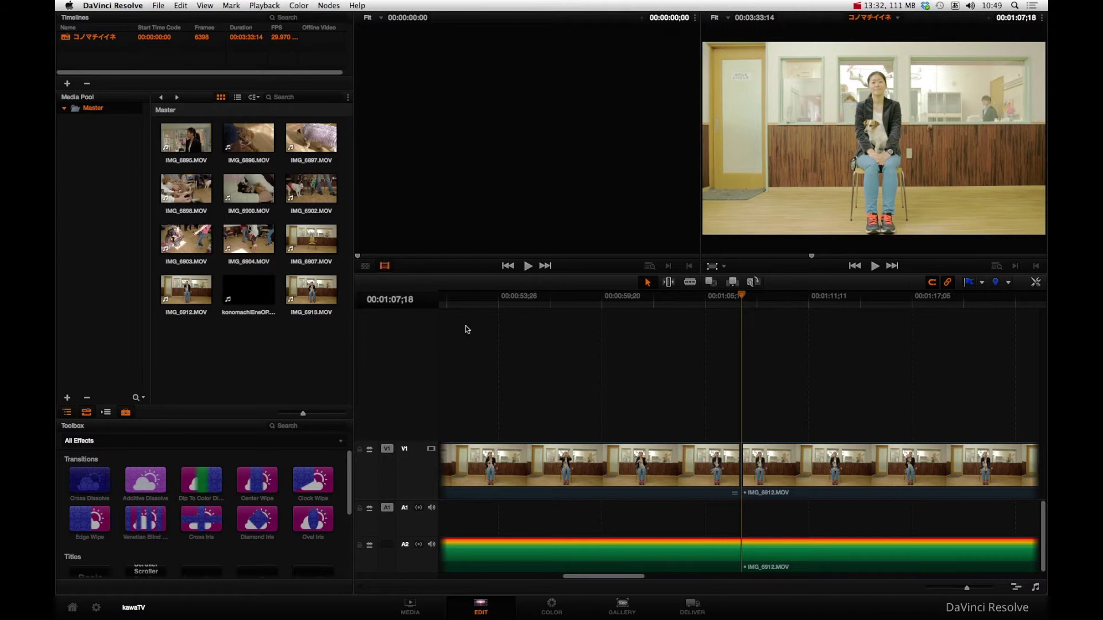
click(693, 608)
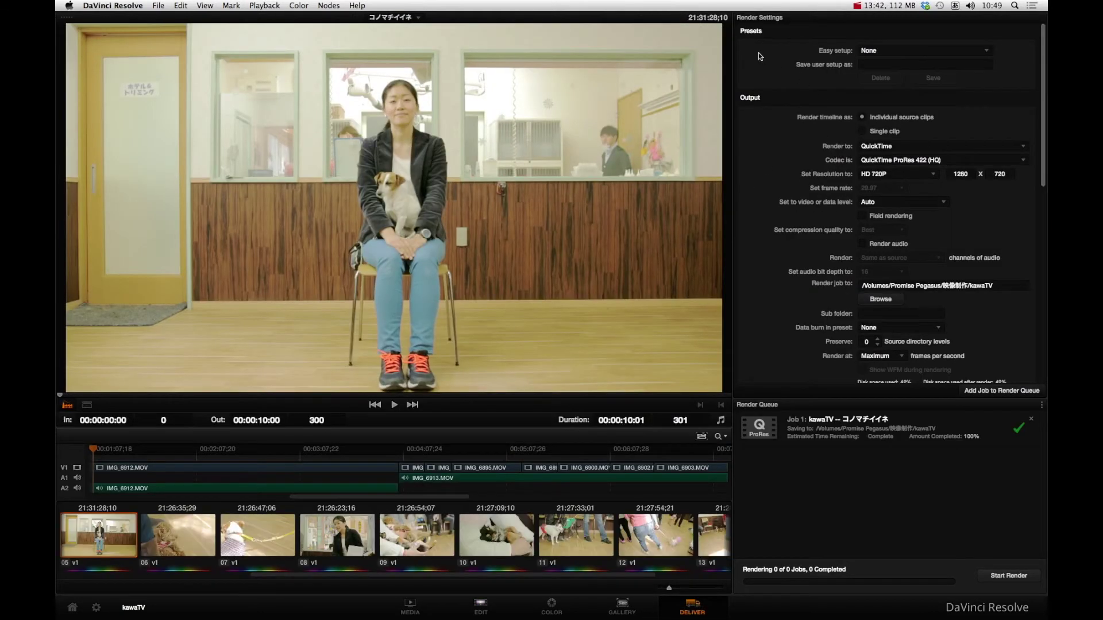
Keep the Easy setup preset at None and delete the finished job from the Render Queue
click(903, 52)
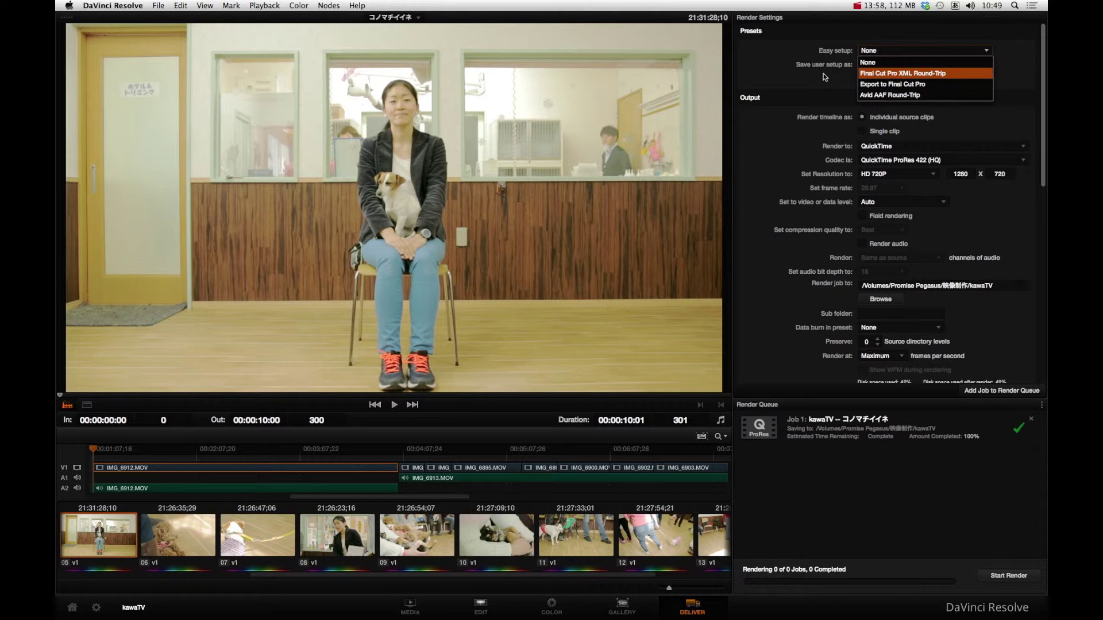
click(776, 106)
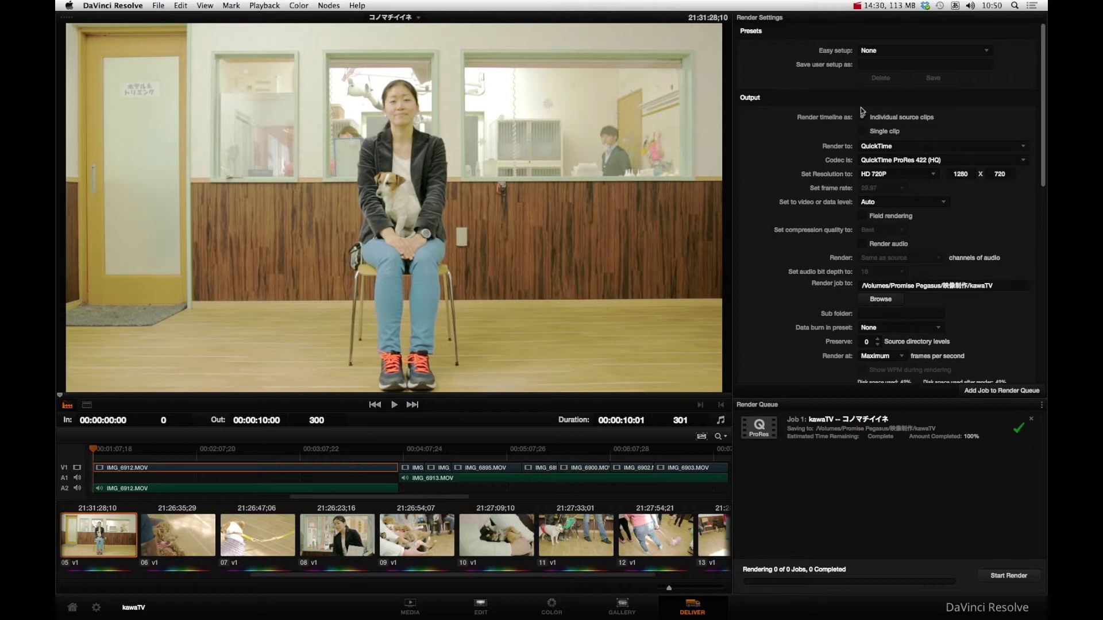
drag(1044, 182, 1037, 344)
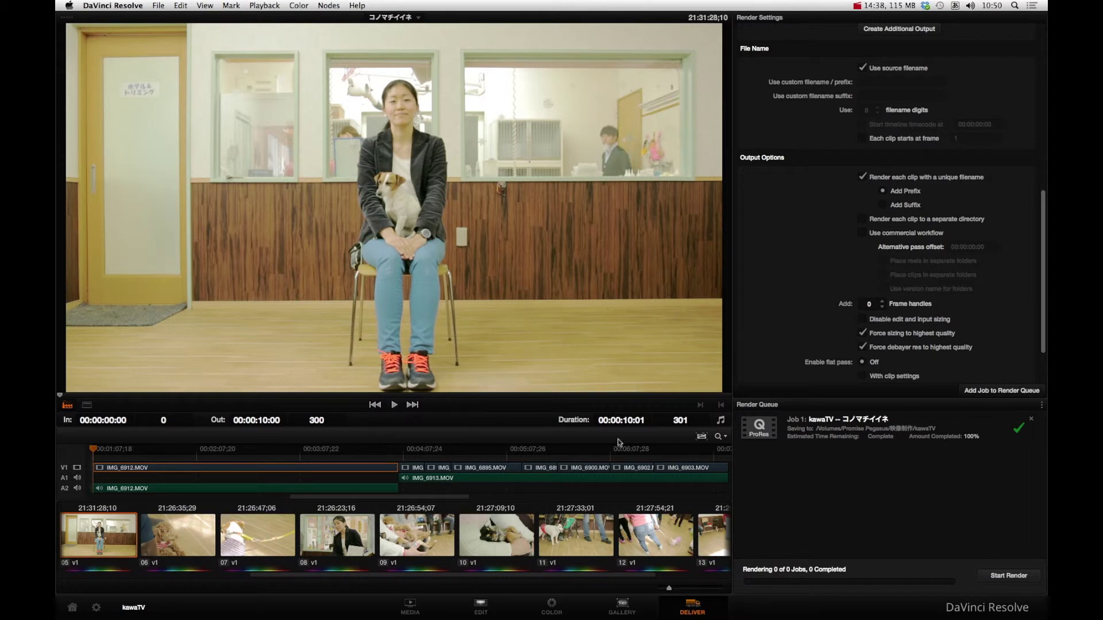
click(1030, 419)
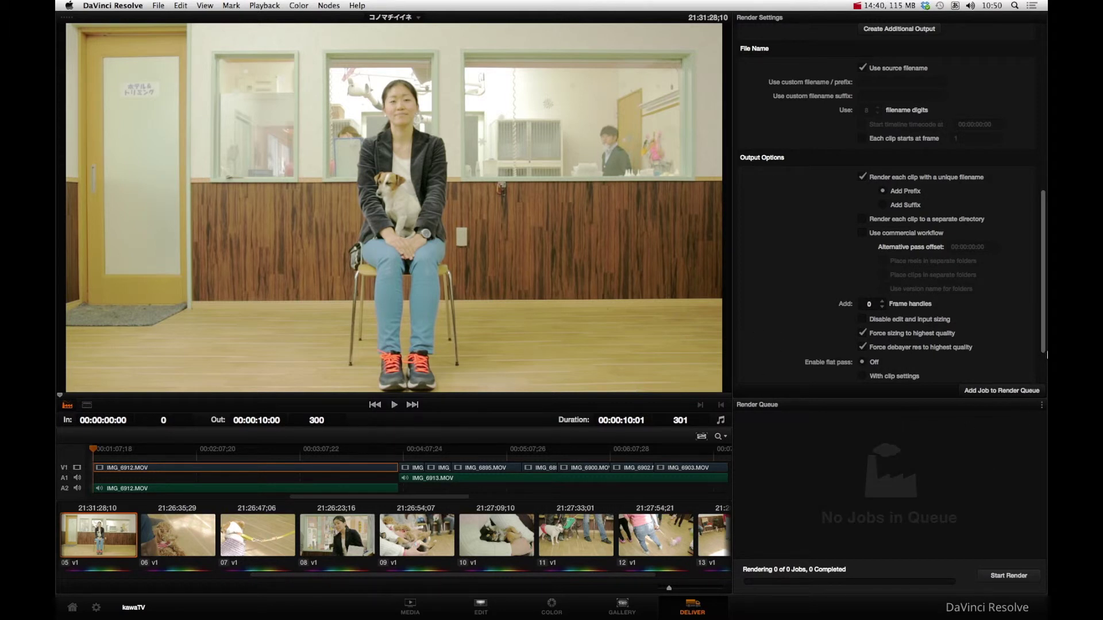
scroll(1045, 367, down, 3)
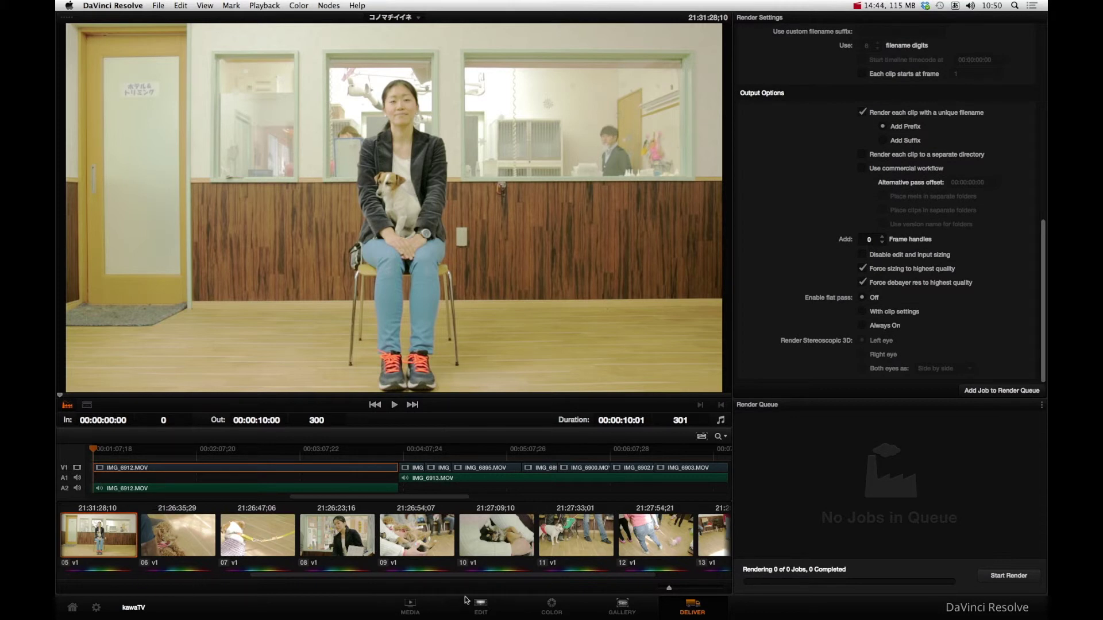
Select clip 01 plus clips 03 through 08, then view clip 08 on its own
drag(457, 576, 107, 561)
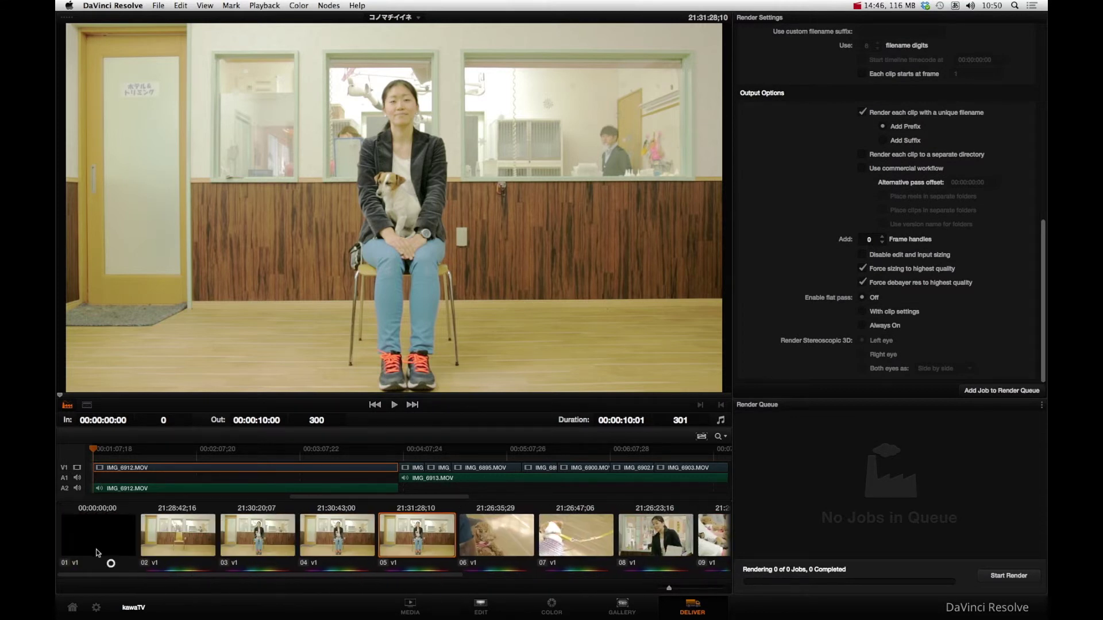
click(94, 546)
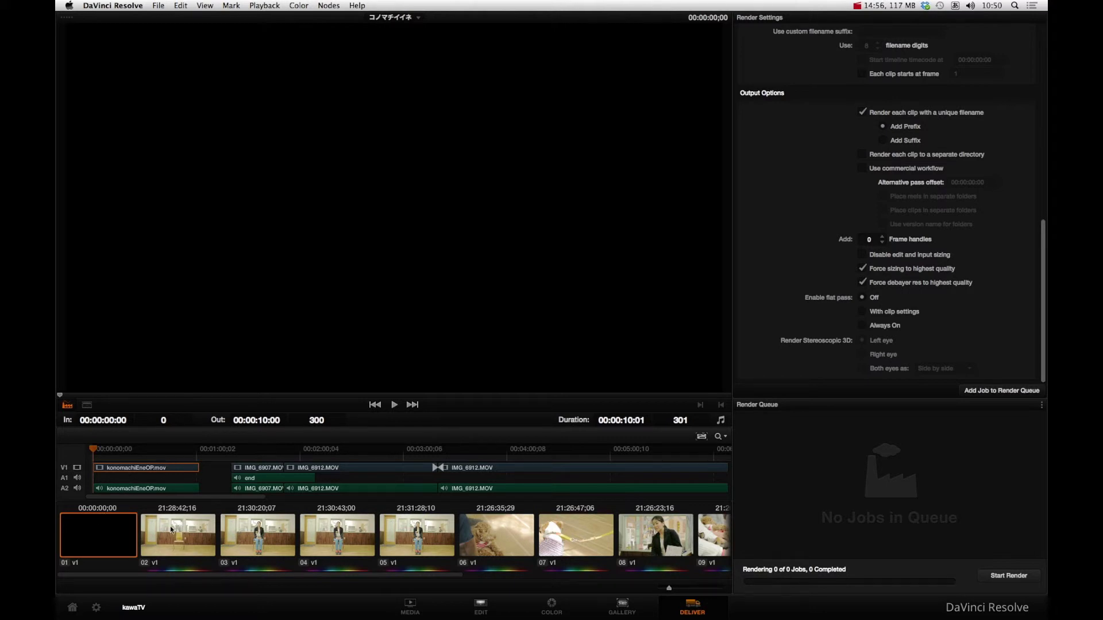
mouse_move(192, 534)
super+click(268, 536)
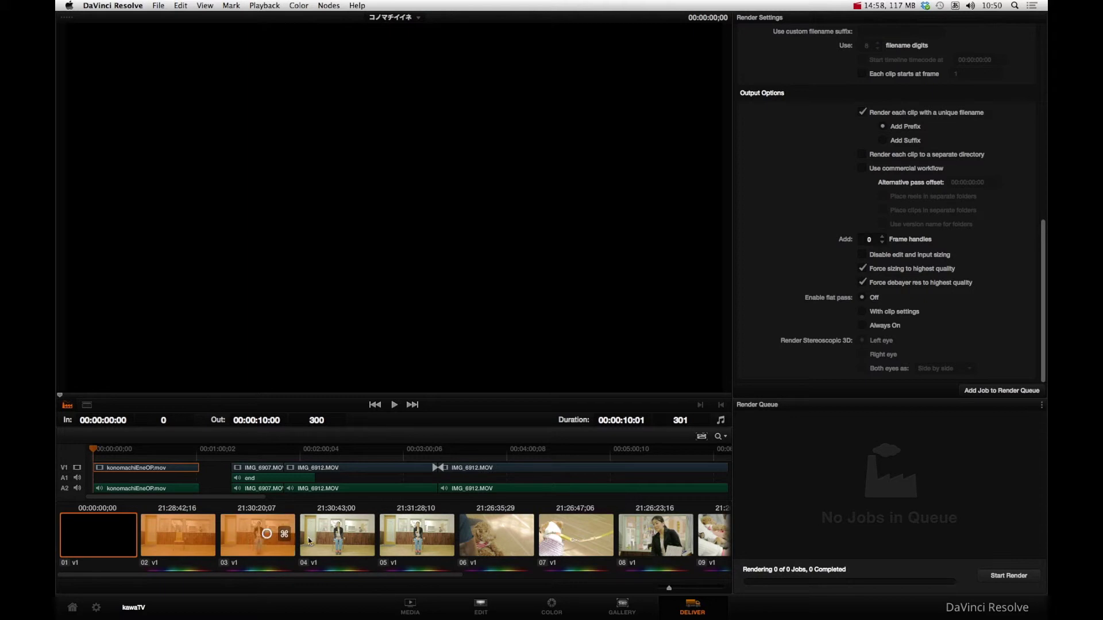
super+click(337, 542)
super+click(431, 537)
super+click(528, 529)
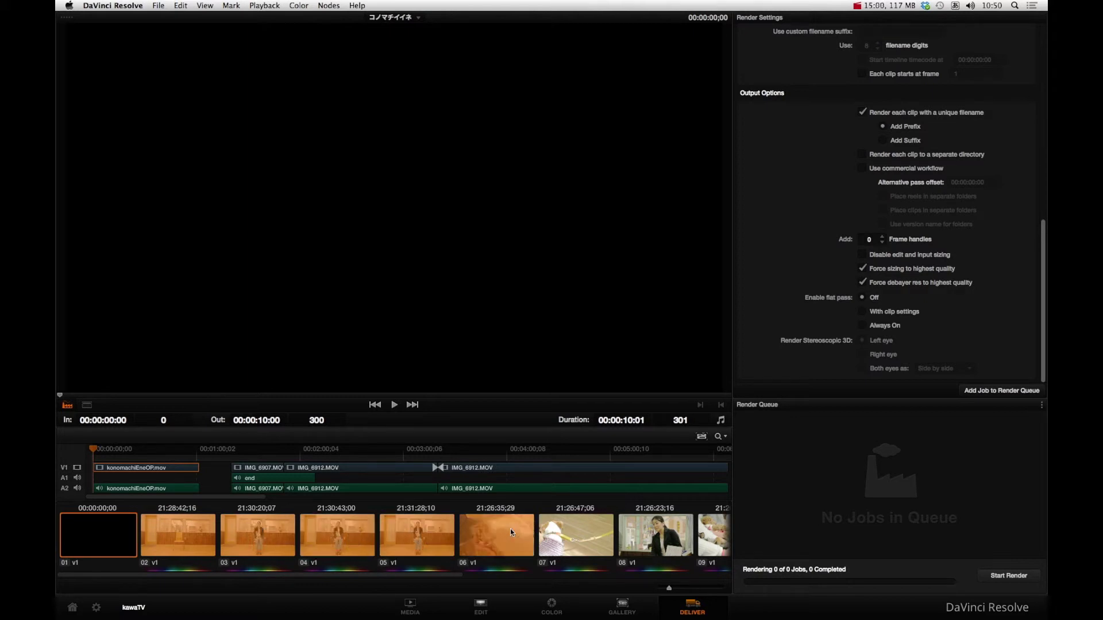
super+click(566, 533)
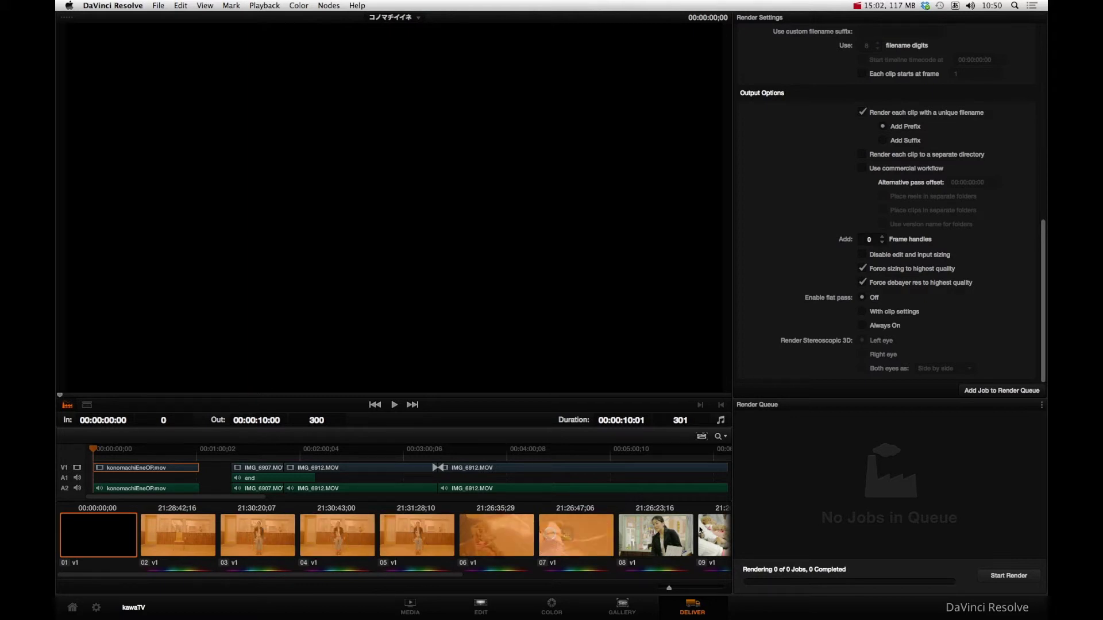
super+click(683, 531)
click(665, 528)
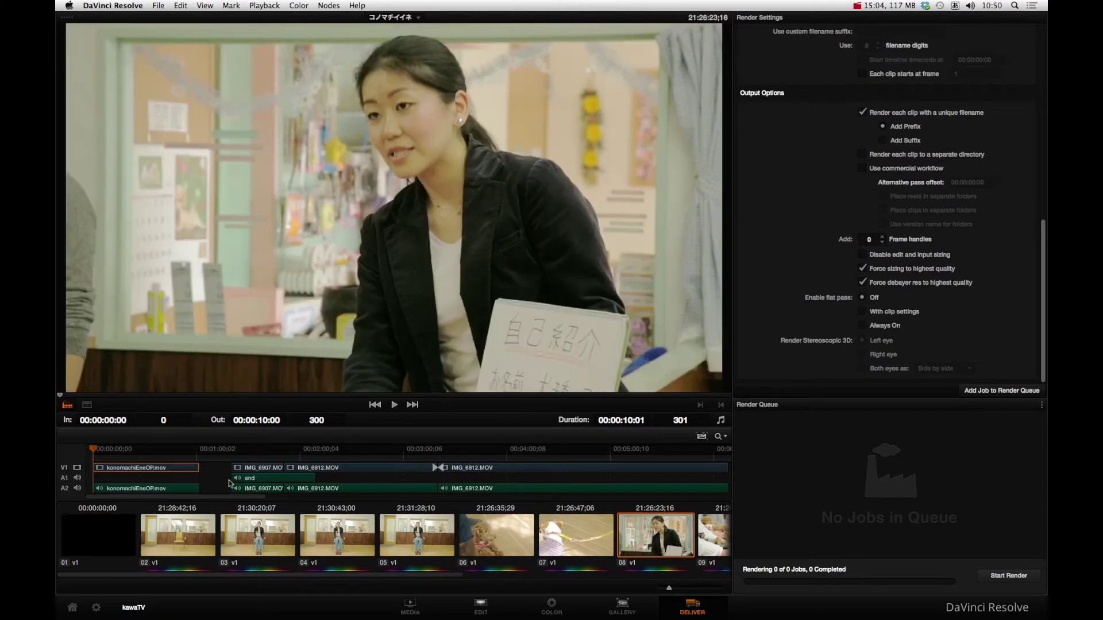
click(127, 456)
Mark In/Out on IMG_6895.MOV (00:01:41:13–00:01:48:01) and scrub through the marked range
right_click(127, 463)
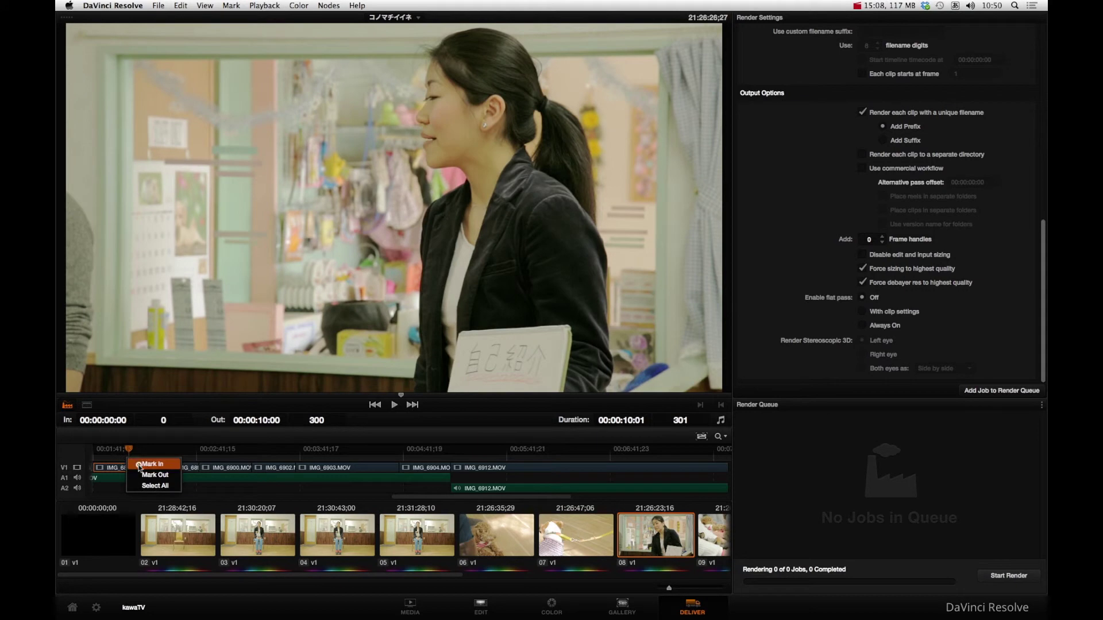
click(135, 466)
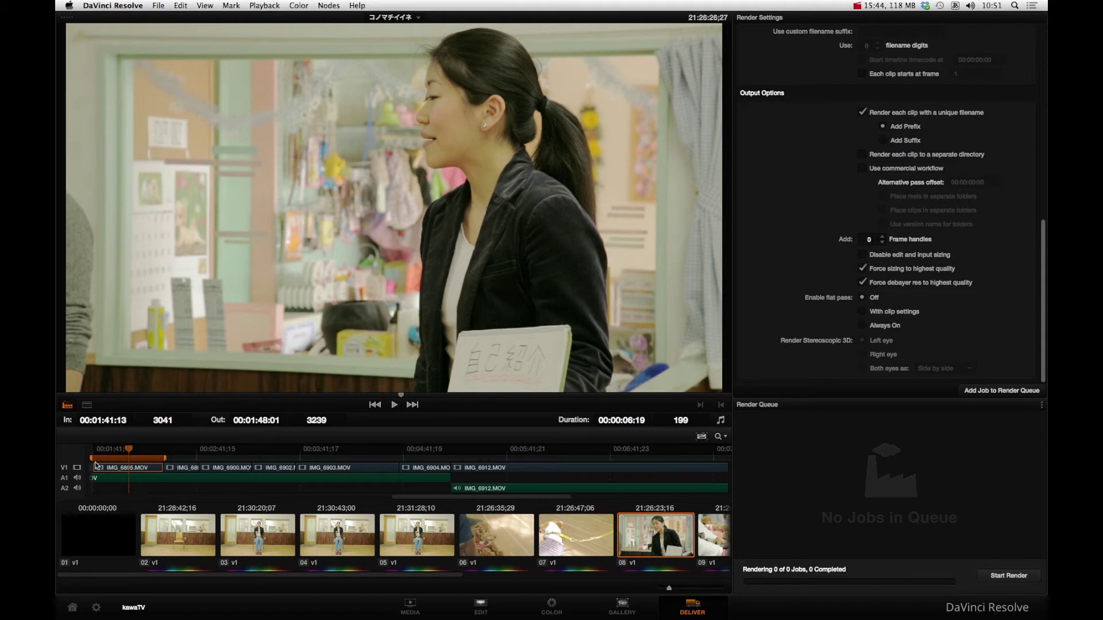
mouse_move(166, 460)
mouse_down()
mouse_move(138, 463)
mouse_move(168, 462)
mouse_up()
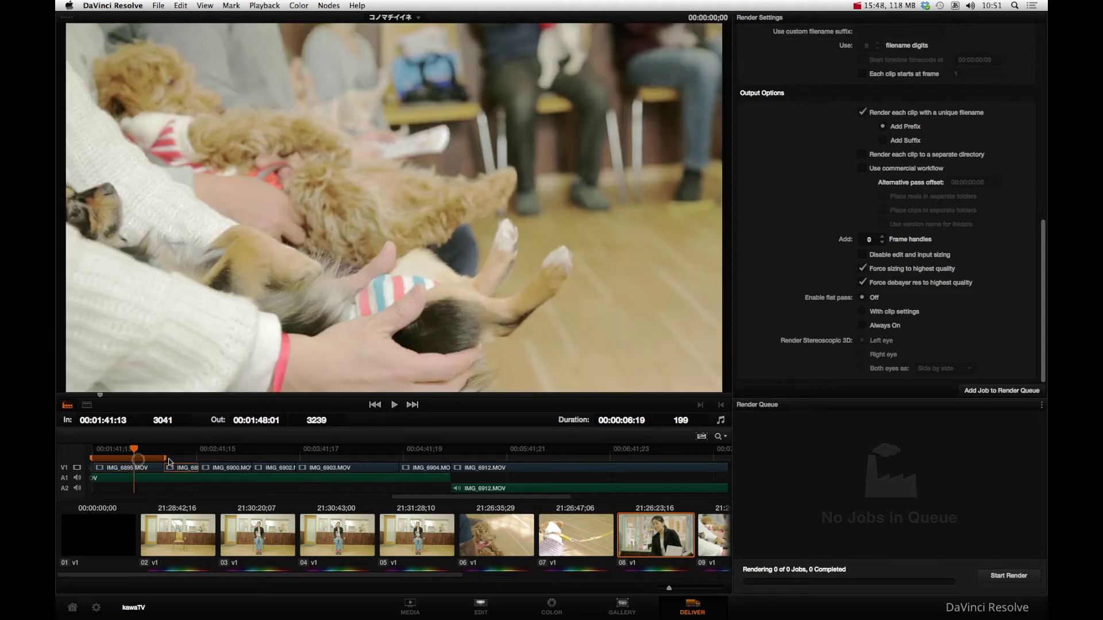
click(167, 460)
click(152, 459)
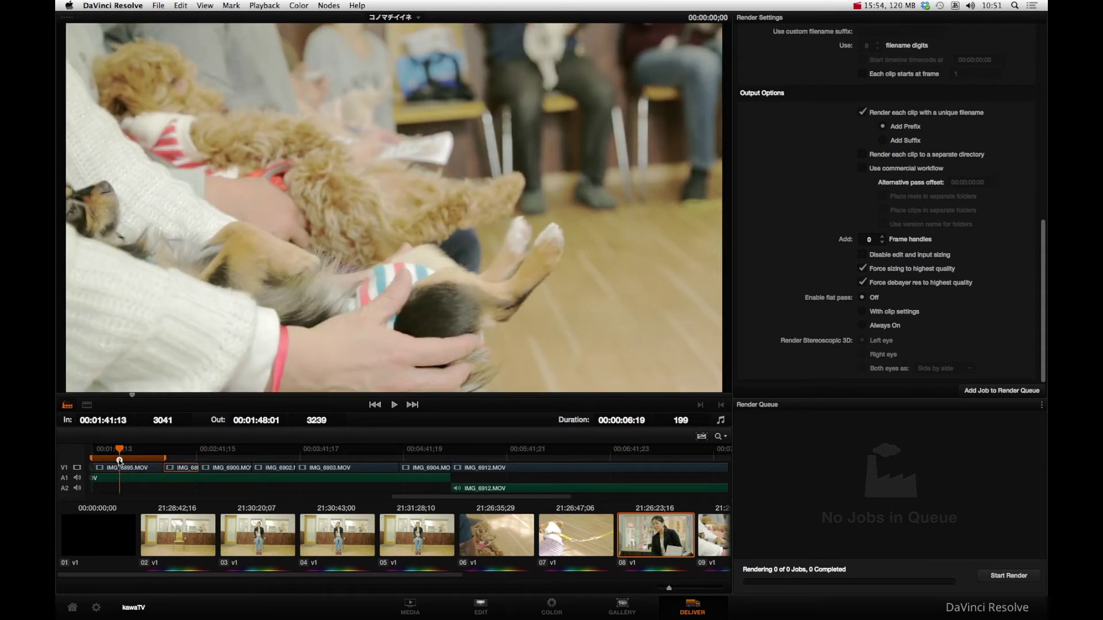
click(126, 461)
click(154, 458)
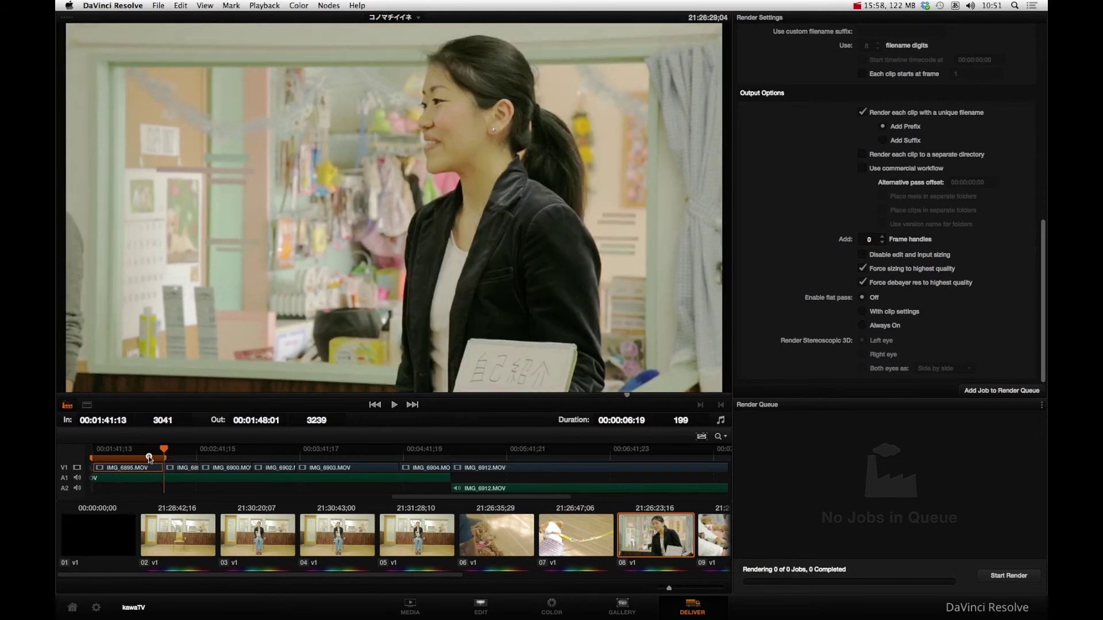
click(146, 461)
click(150, 461)
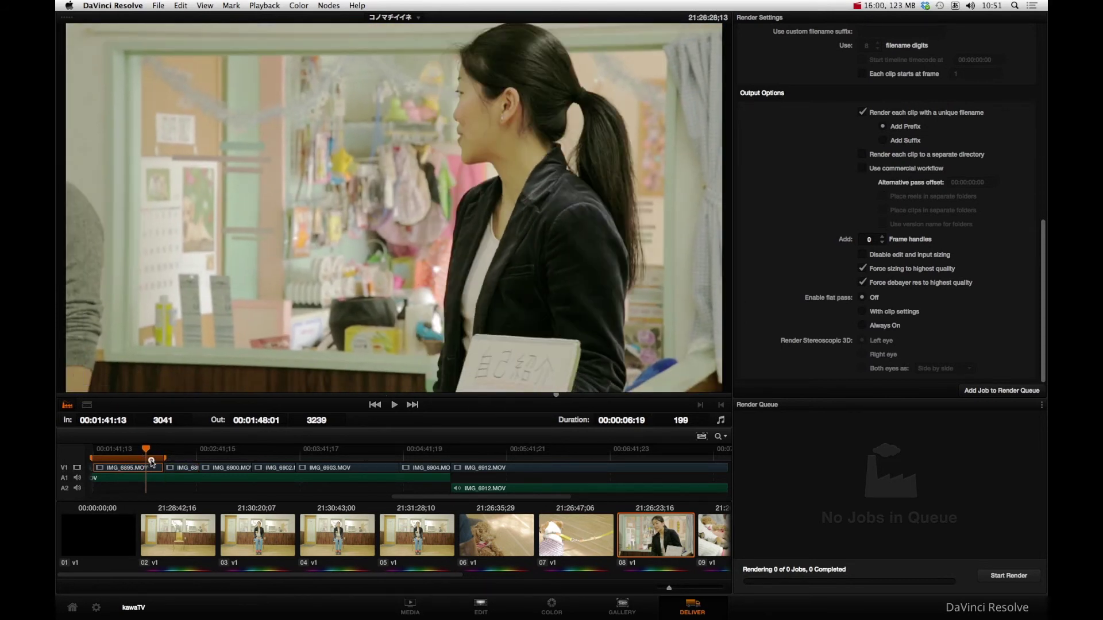
click(164, 459)
click(161, 460)
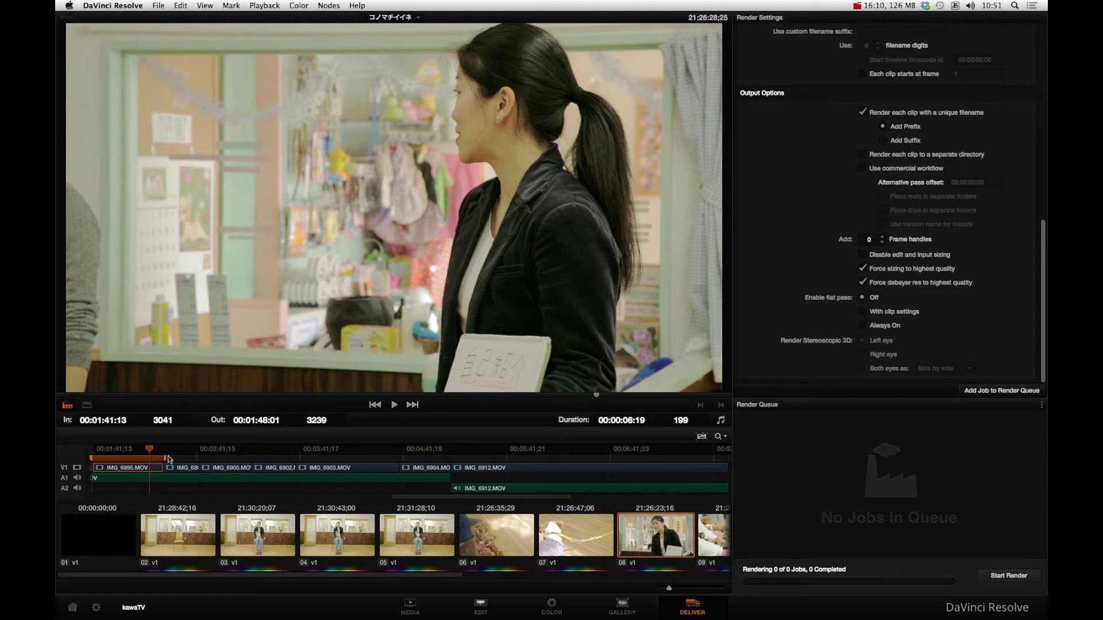
Use the timeline's Mark In, Mark Out and Select All options to span 00:00:00:00–00:03:26:23
right_click(483, 455)
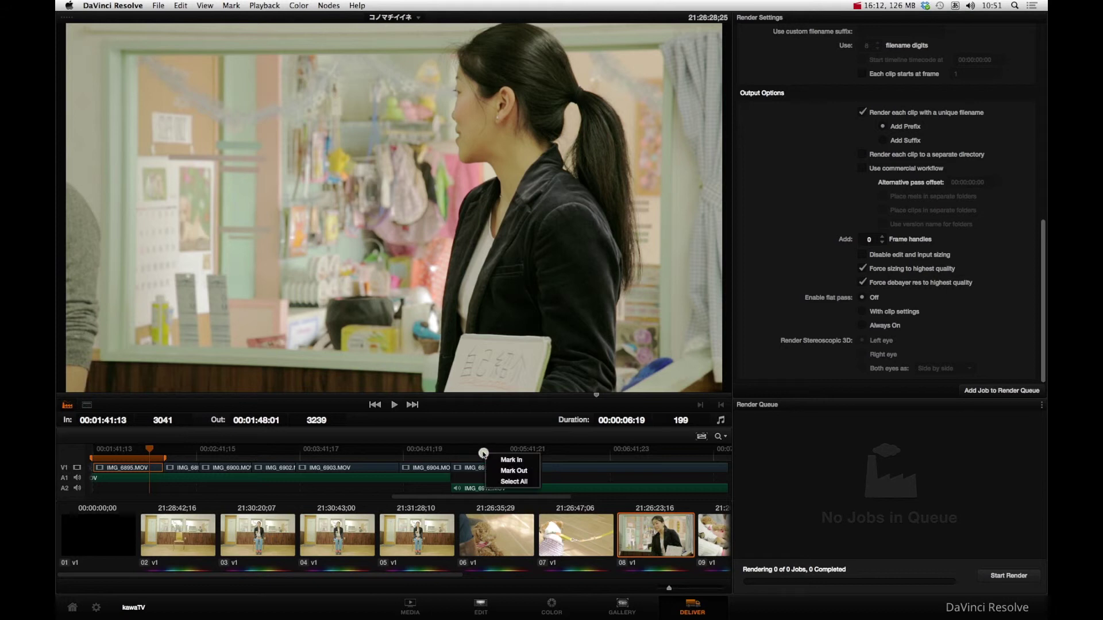
click(513, 472)
right_click(511, 461)
click(521, 489)
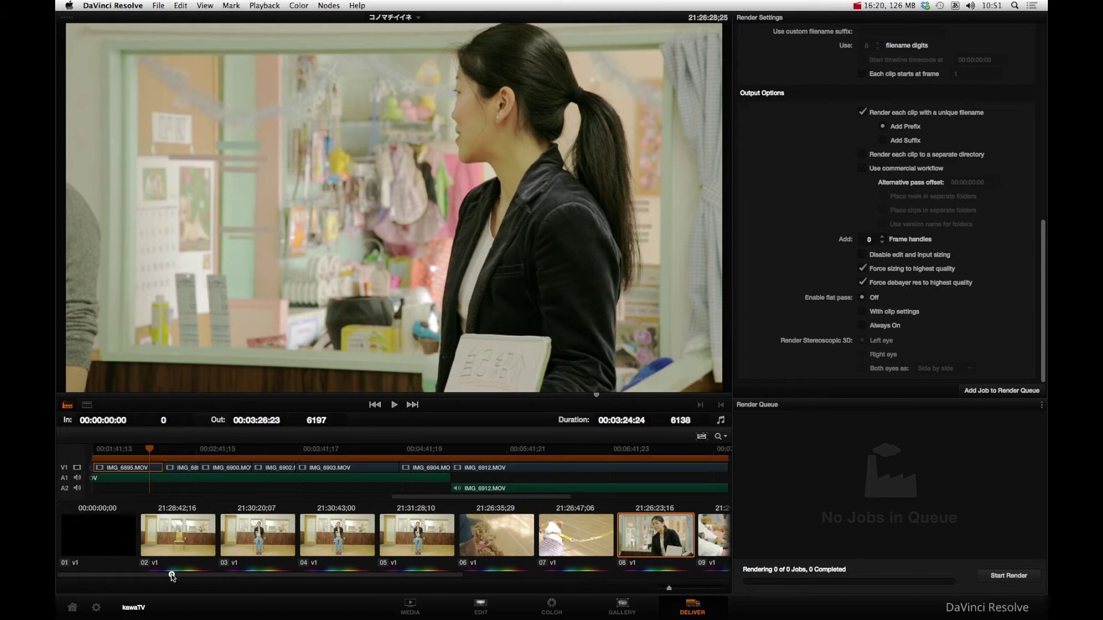
drag(171, 576, 531, 581)
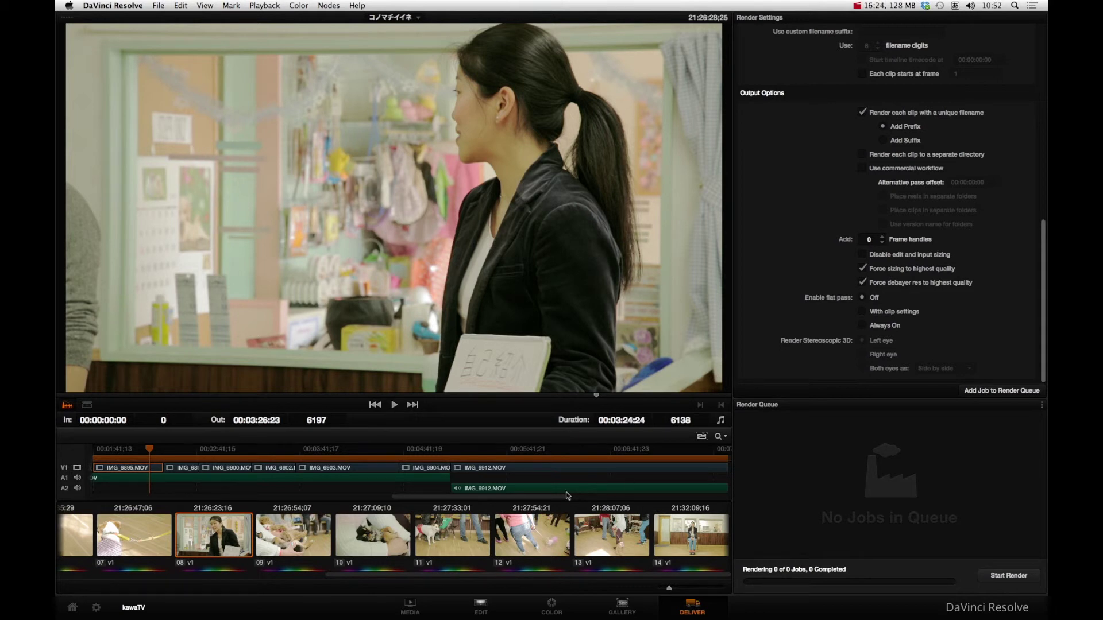
drag(562, 496, 722, 495)
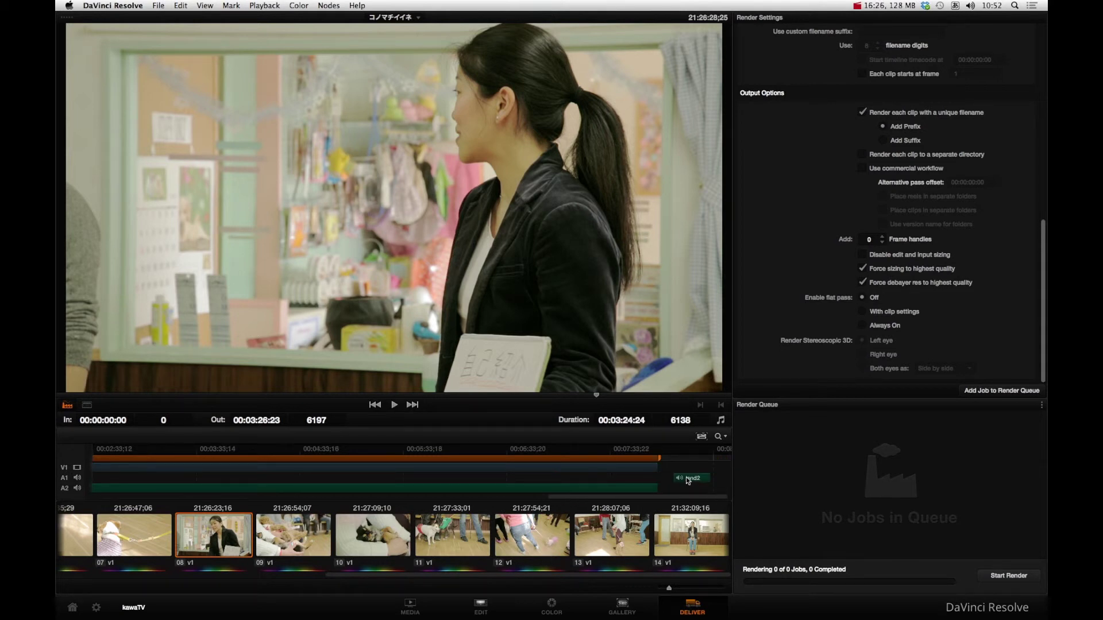
right_click(710, 459)
click(729, 475)
right_click(703, 456)
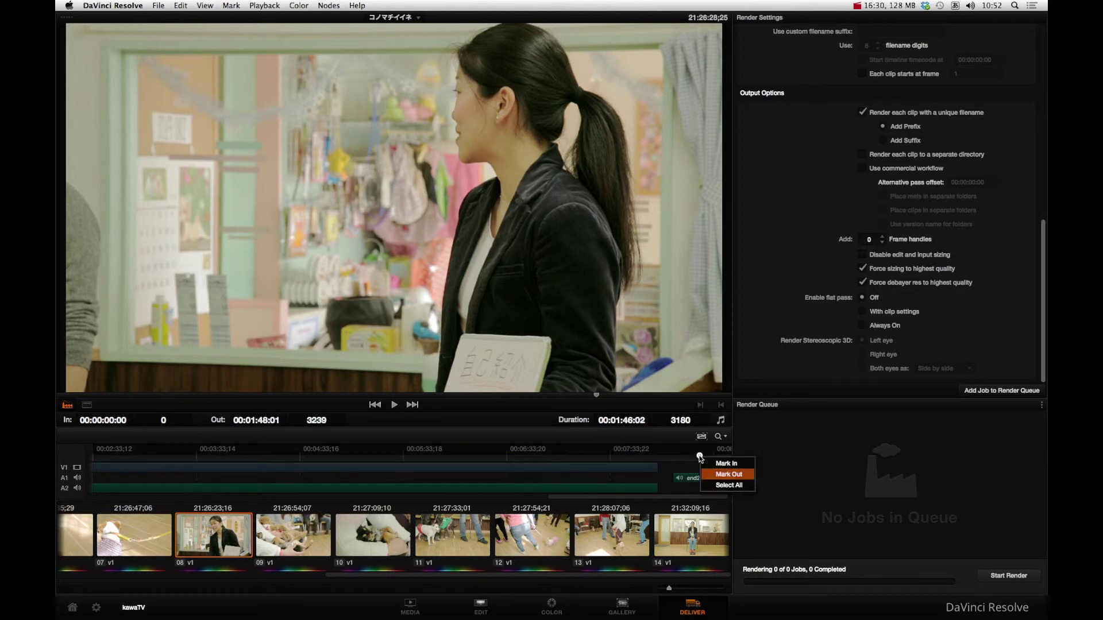
click(712, 462)
right_click(689, 458)
click(713, 488)
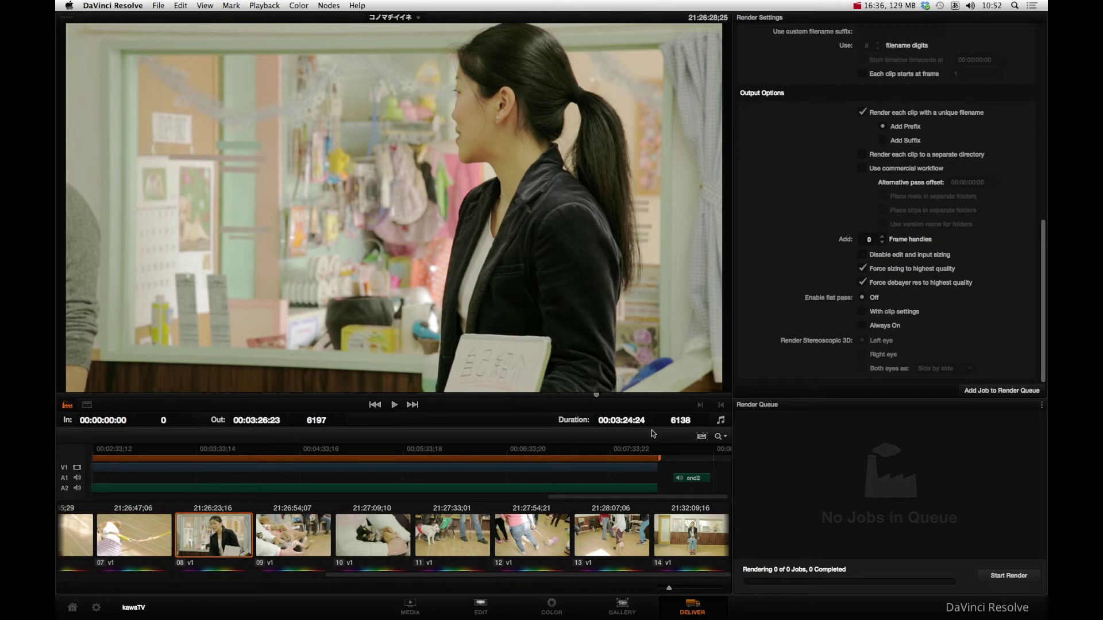
In Finder, browse Promise Pegasus > 映像制作 > kawaTV to review the rendered V1 .mov clips and fcpxml
key(ctrl+Up)
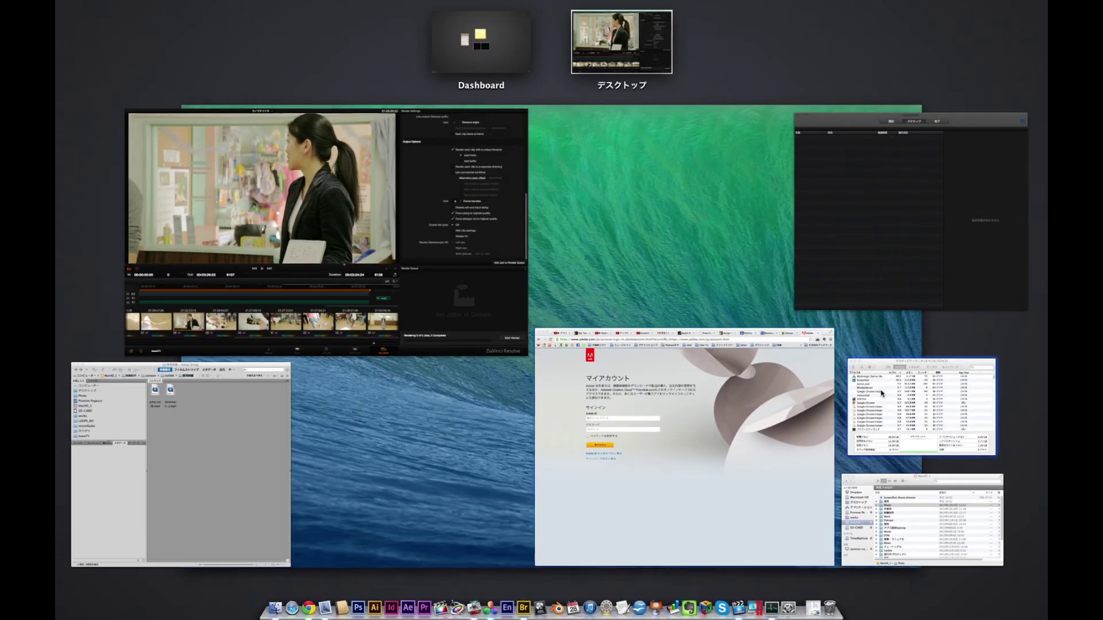
click(869, 479)
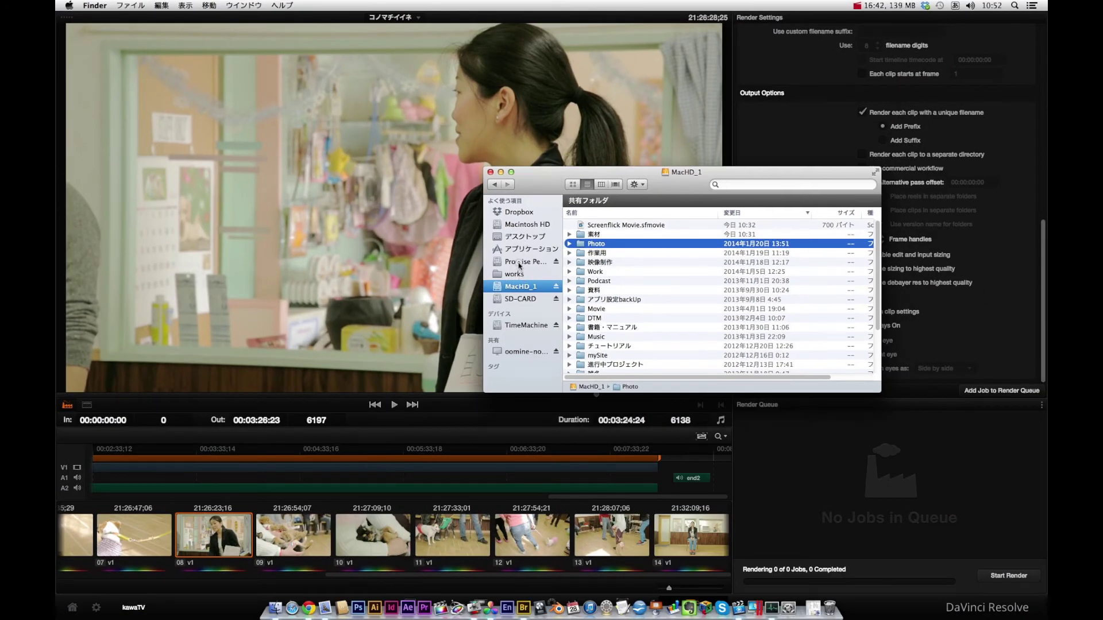
click(519, 263)
double_click(597, 254)
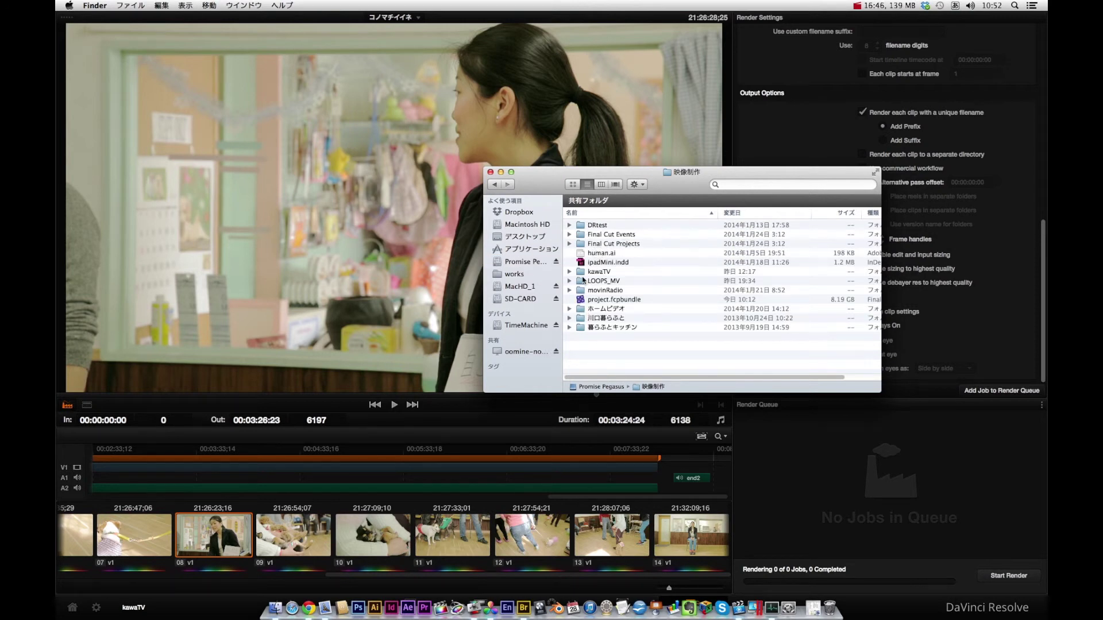
double_click(584, 273)
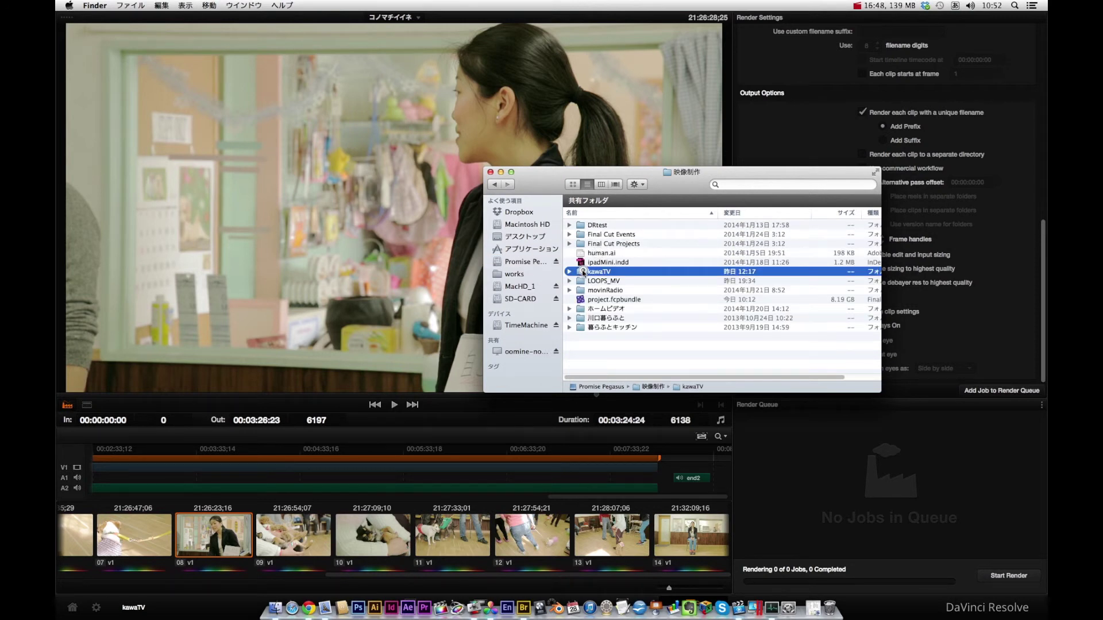
scroll(665, 337, down, 1)
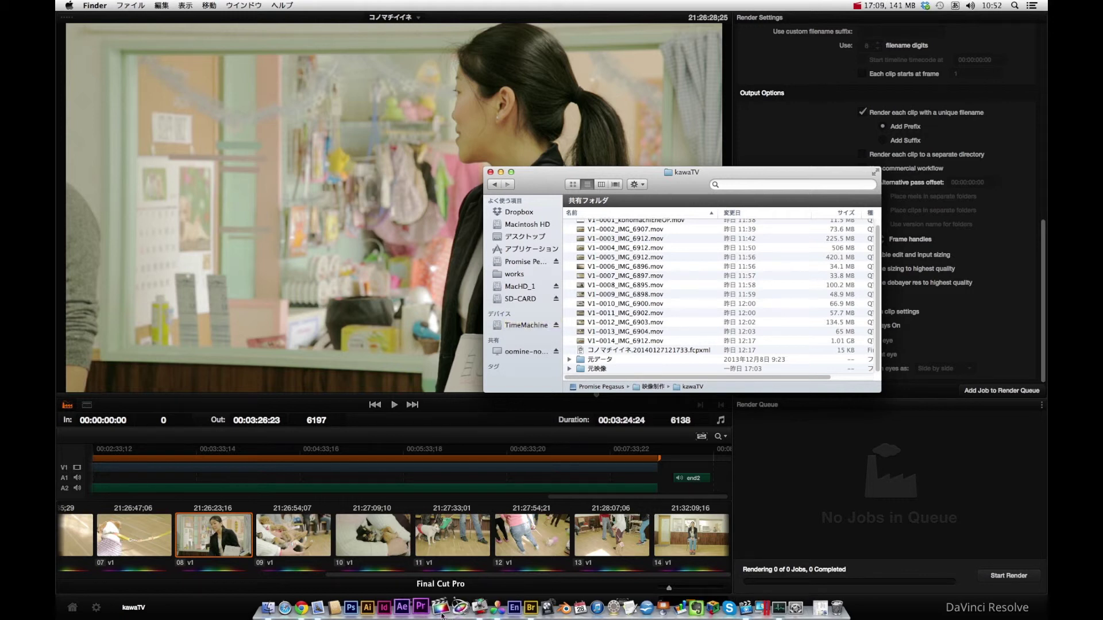
click(390, 436)
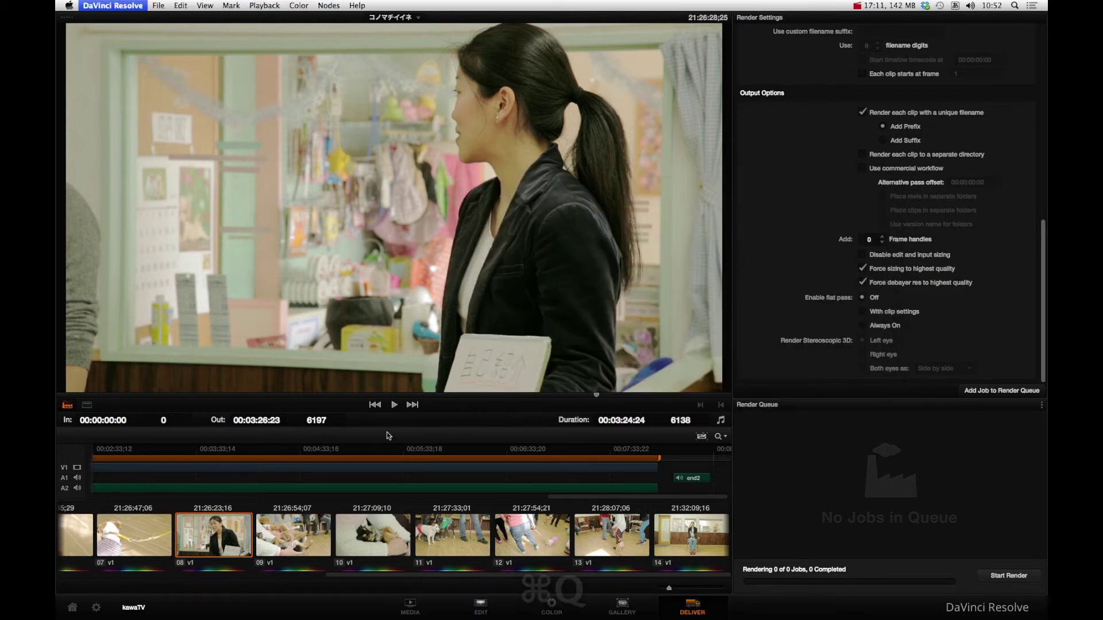
Quit DaVinci Resolve without saving the kawaTV project
key(super+q)
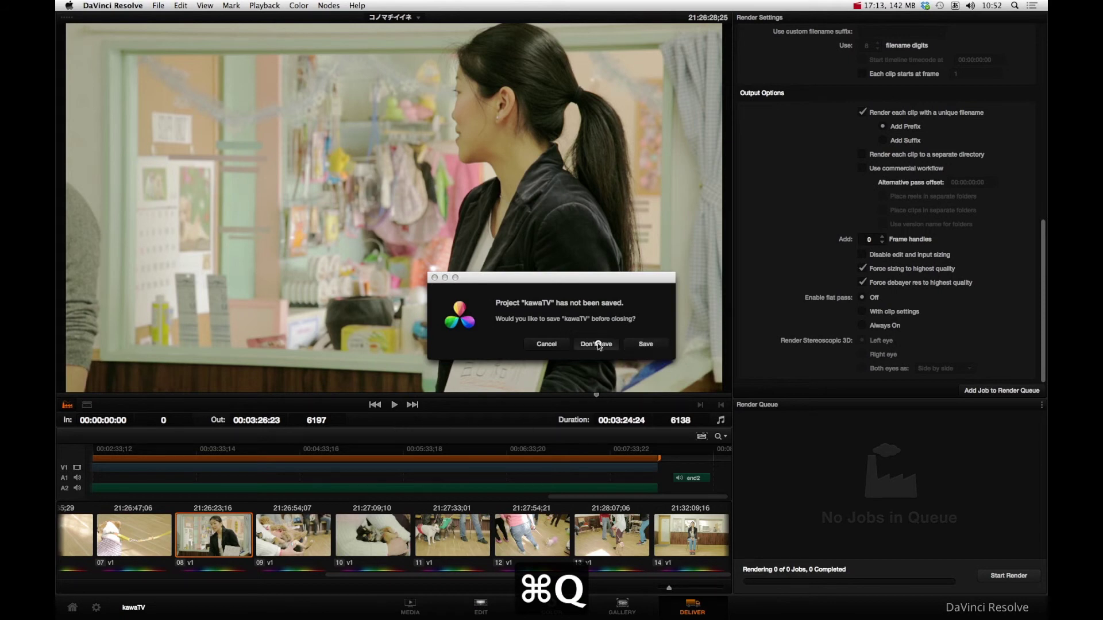
click(597, 344)
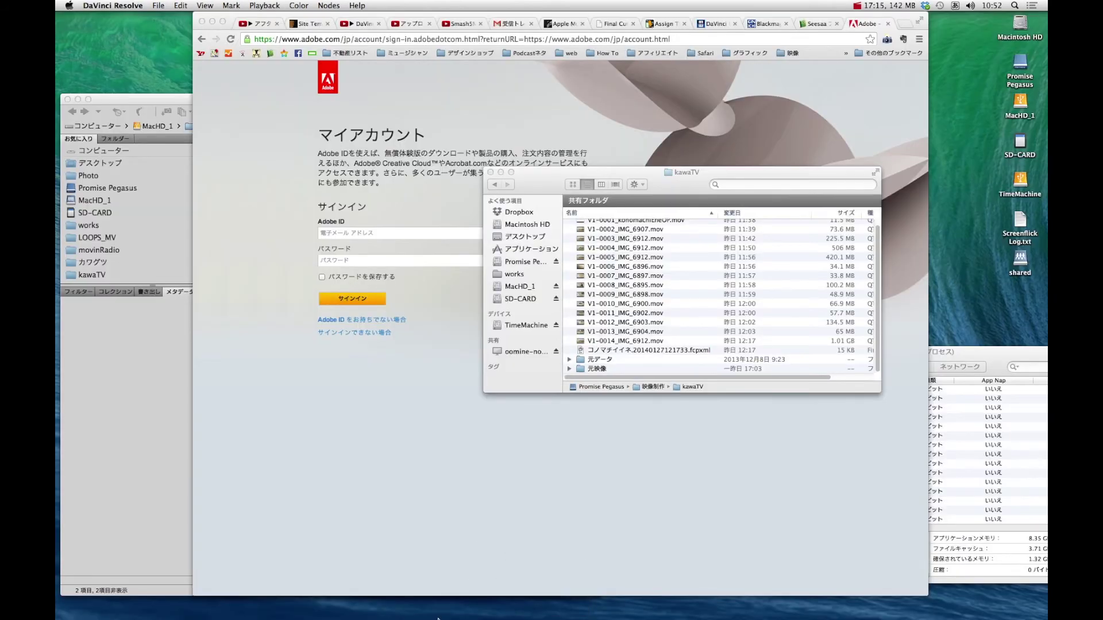
mouse_move(437, 618)
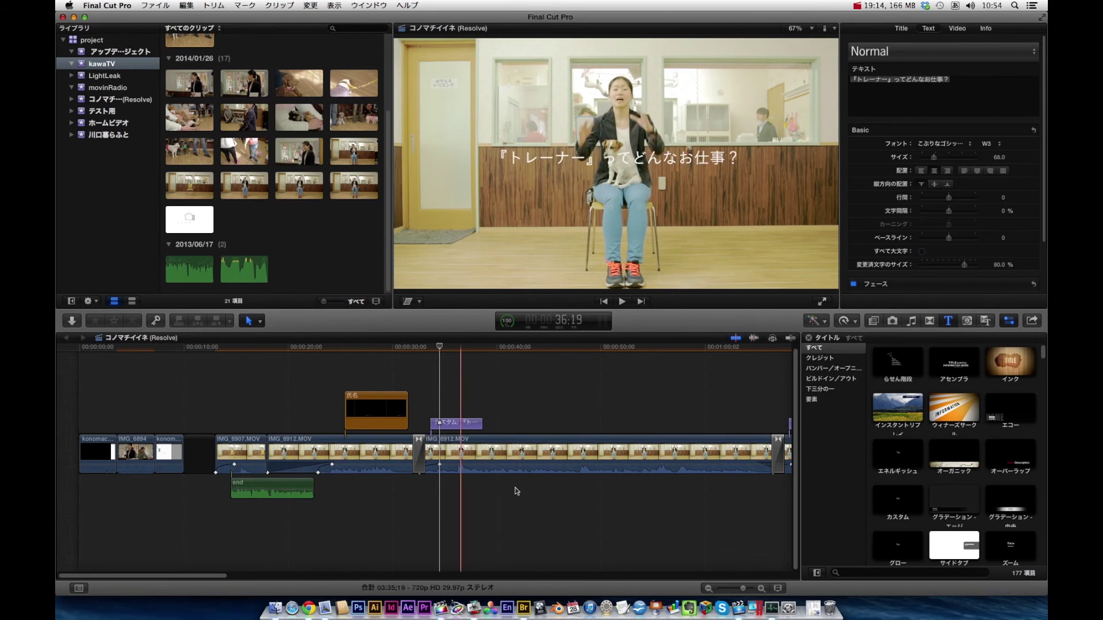
drag(228, 572, 368, 572)
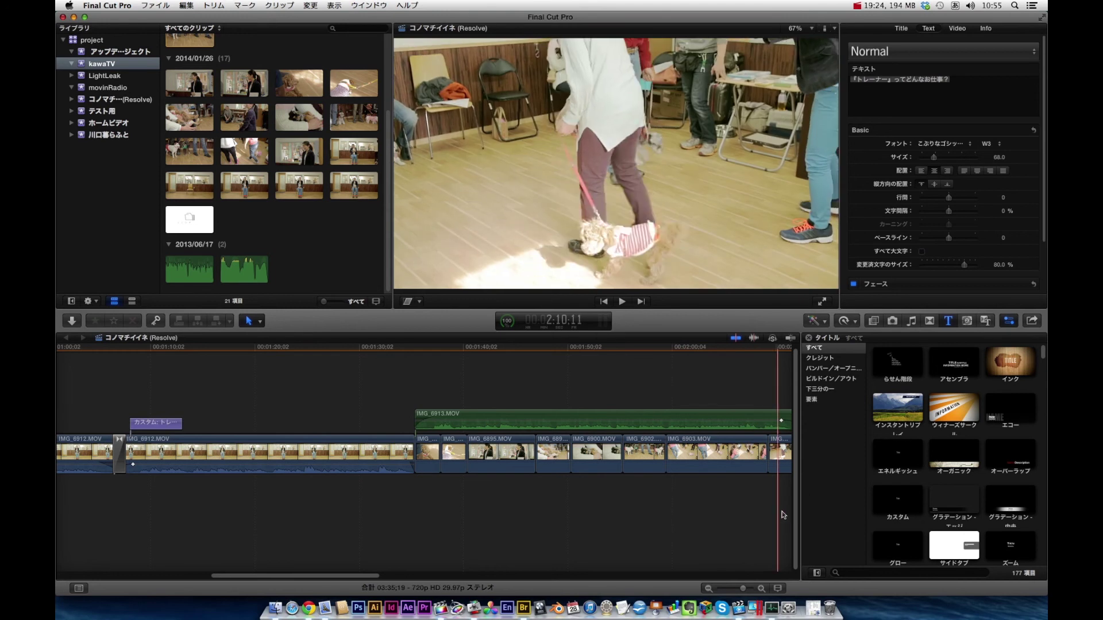
drag(370, 576, 448, 574)
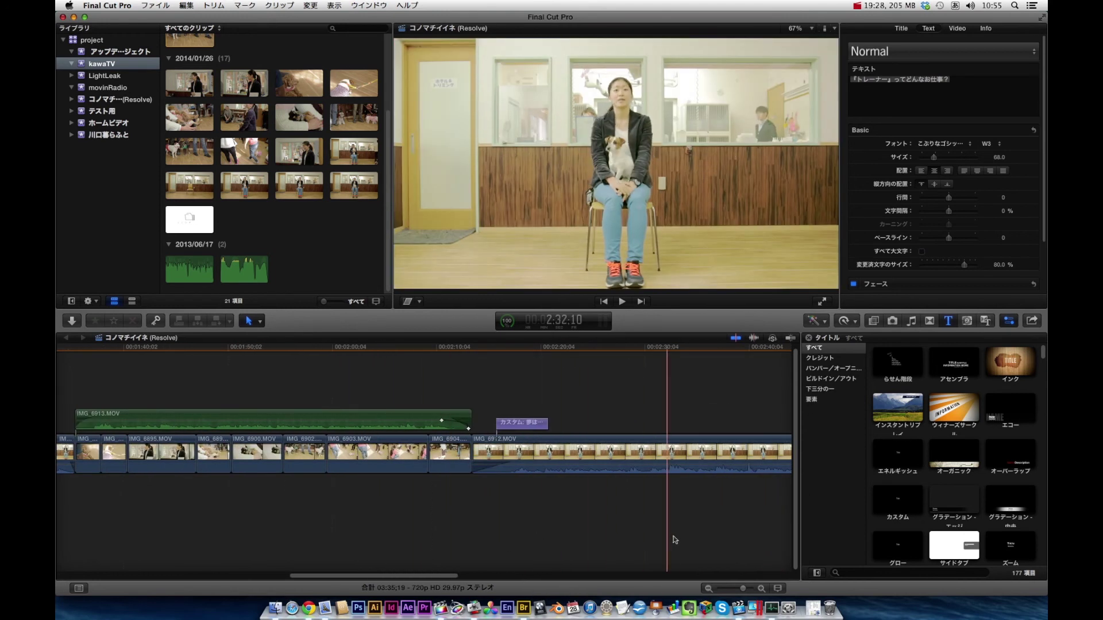
click(246, 187)
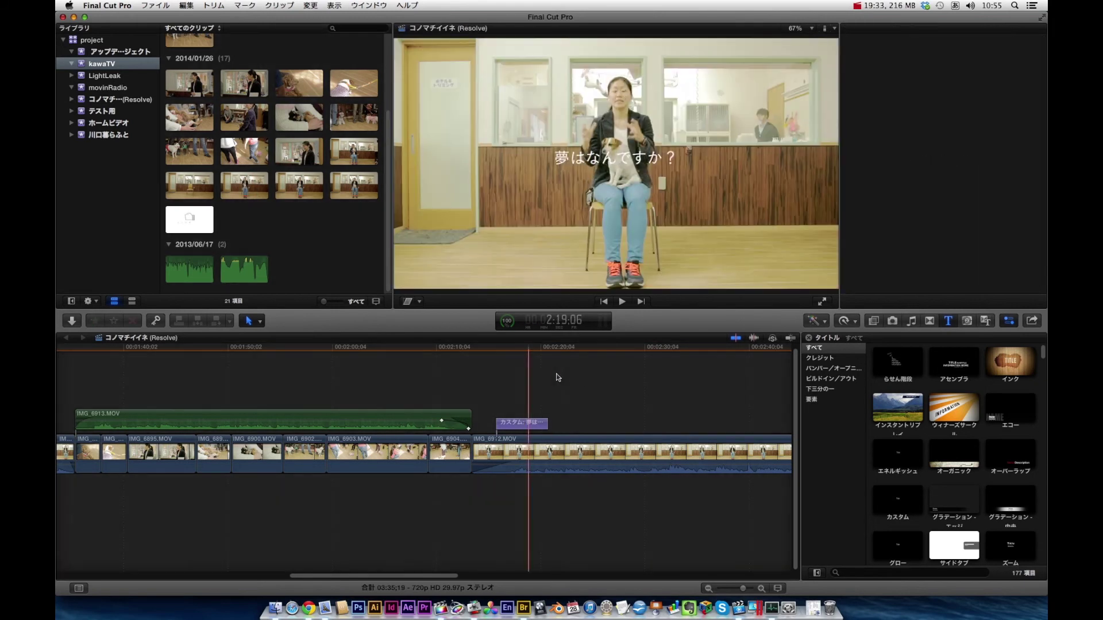
click(624, 380)
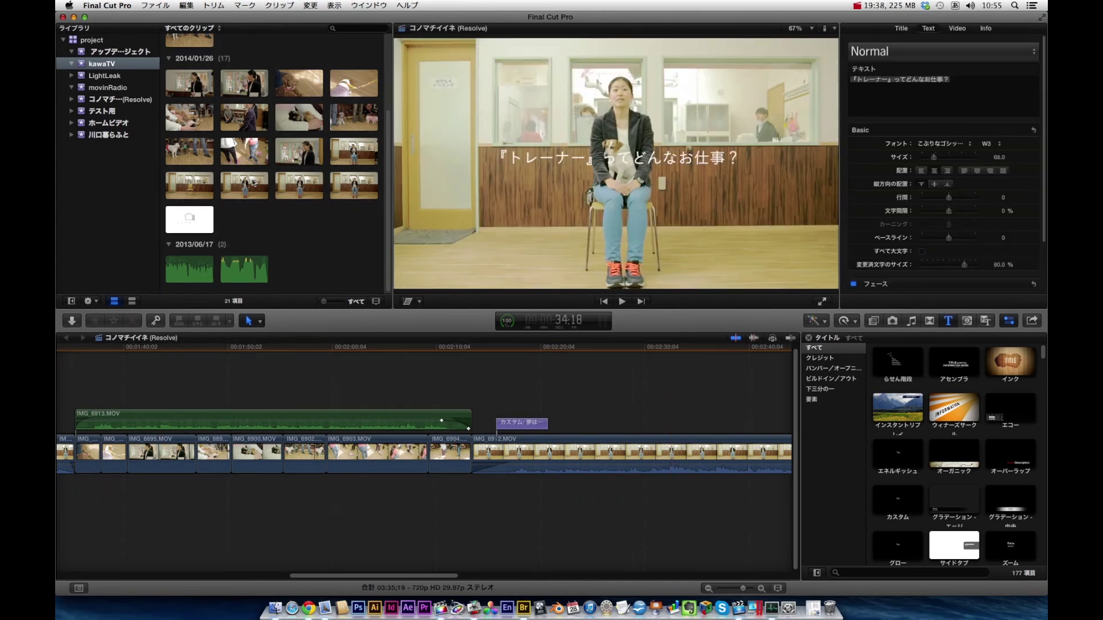
click(247, 182)
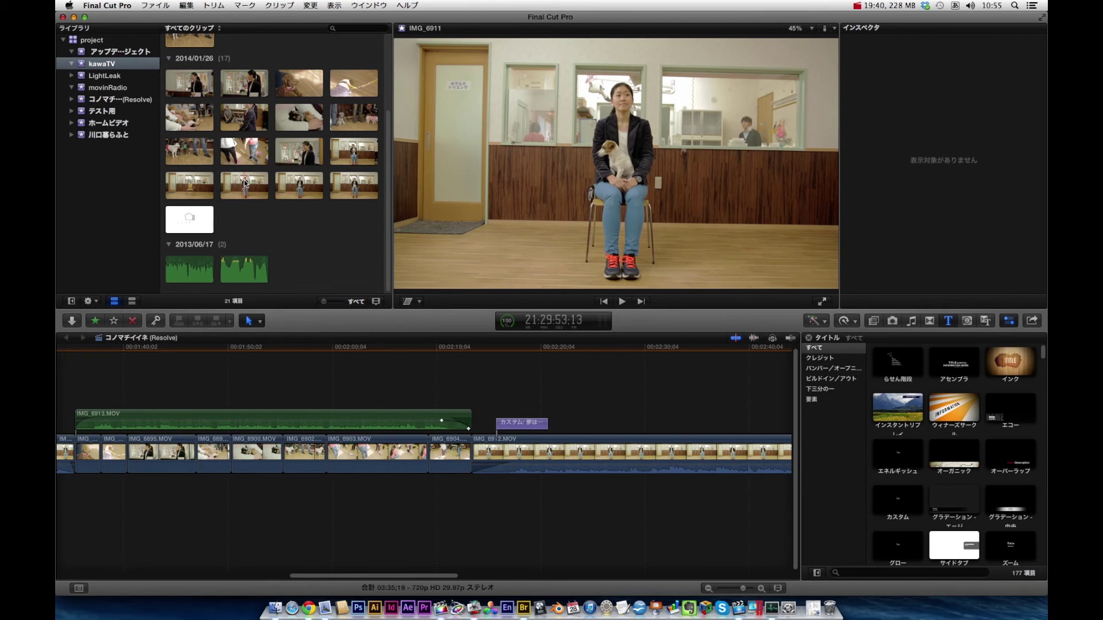
click(637, 368)
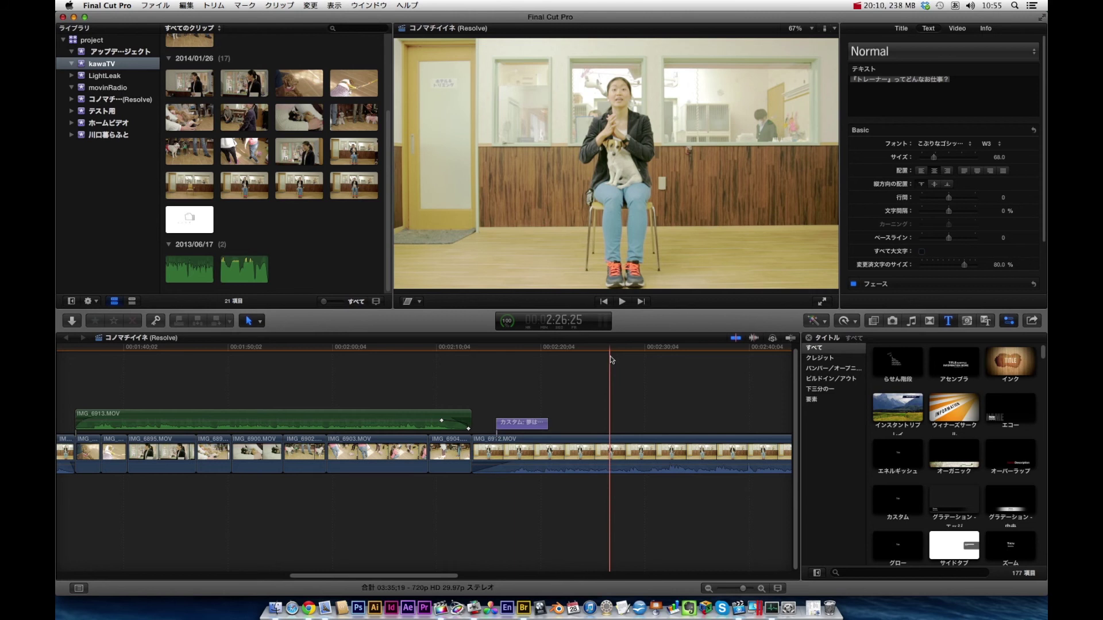
Quit Final Cut Pro, then bring Activity Monitor forward and move its window lower on screen
key(cmd+q)
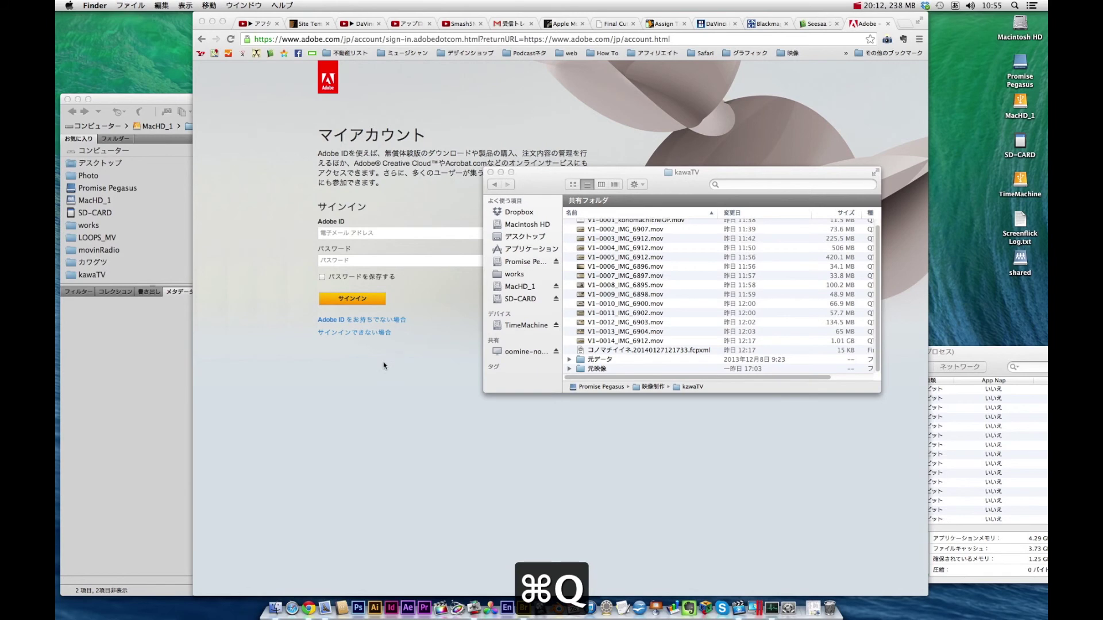
click(411, 399)
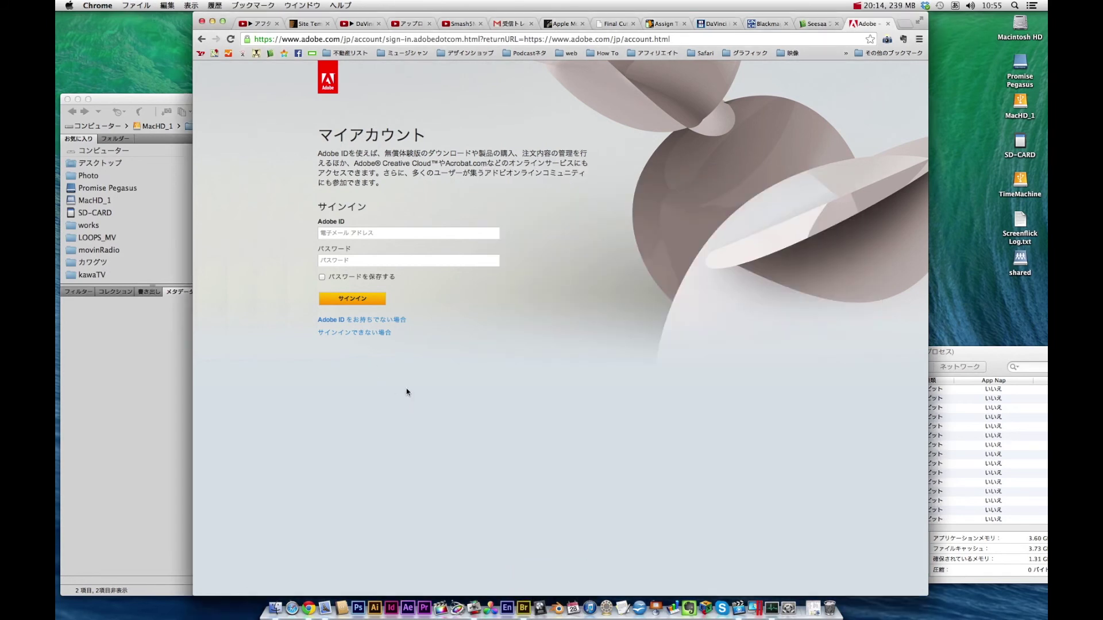
click(947, 360)
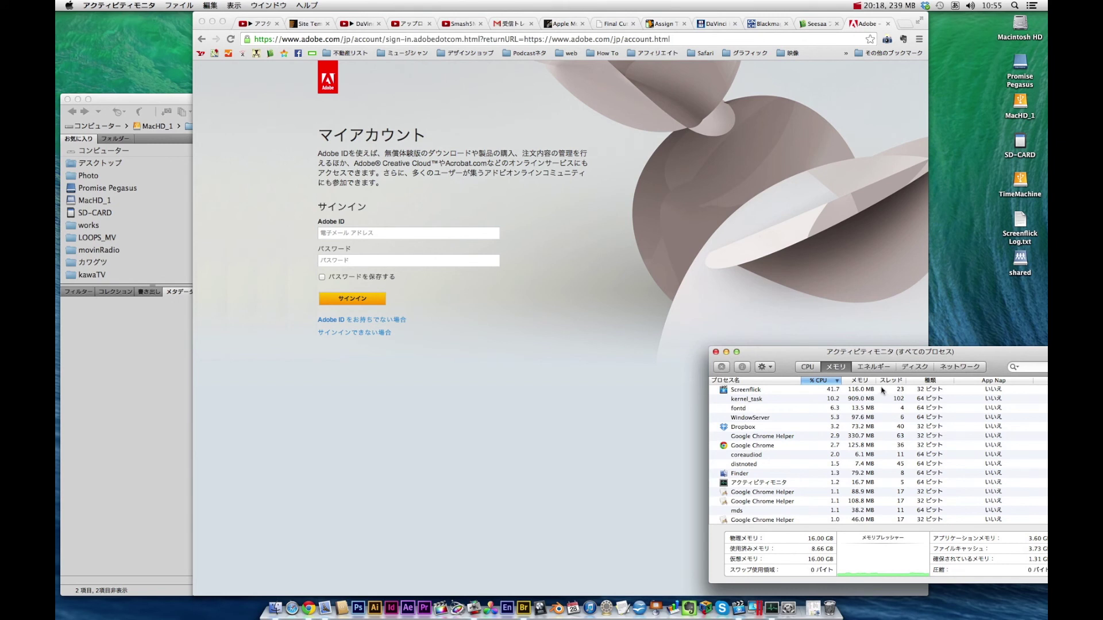
mouse_move(847, 352)
mouse_down()
mouse_move(787, 347)
mouse_move(824, 538)
mouse_up()
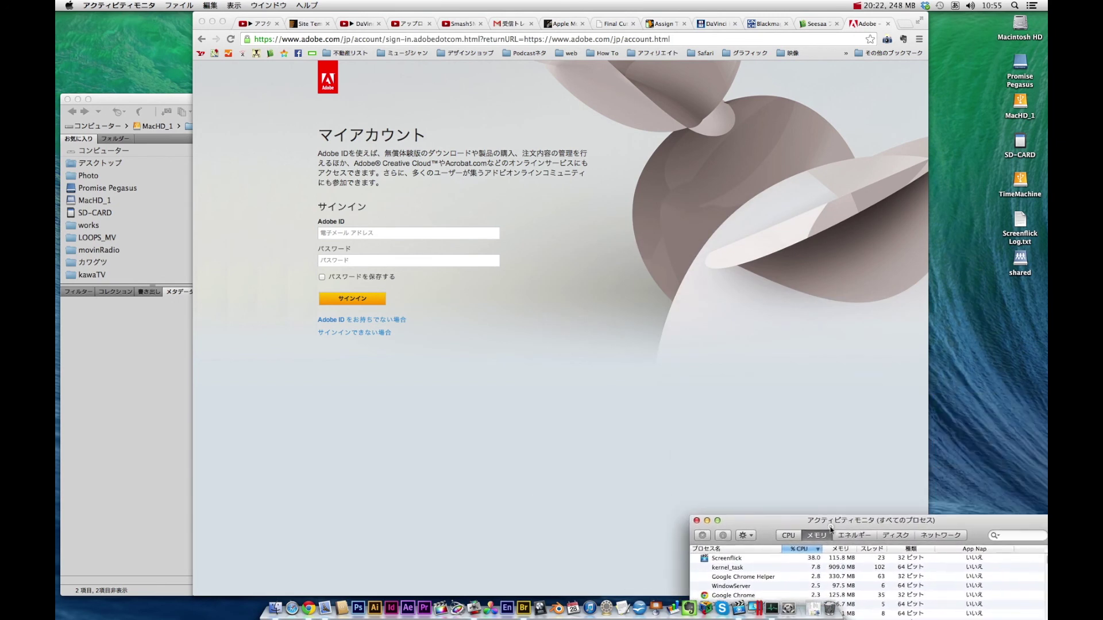